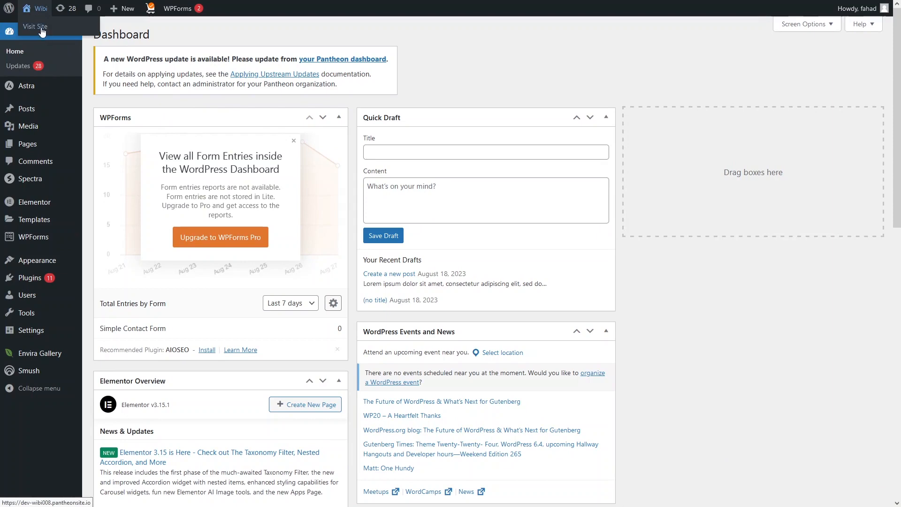
# Step: Open the live Wibi site in a new browser tab, look over its front page, and return to the dashboard
pyautogui.middleClick(41, 31)
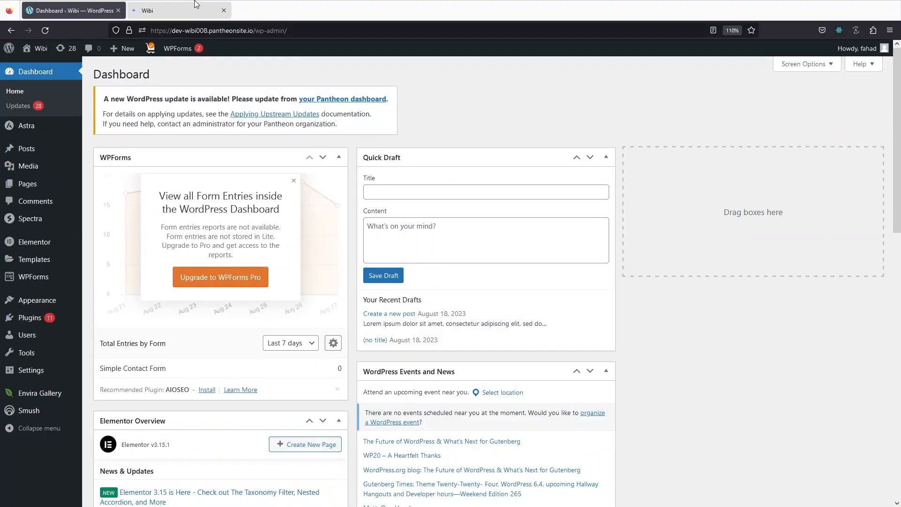
pyautogui.click(196, 4)
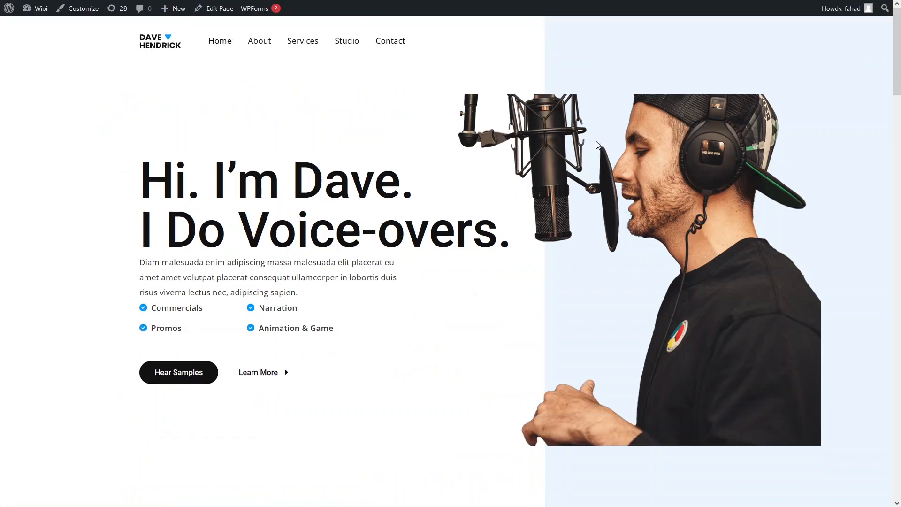
pyautogui.moveTo(898, 64)
pyautogui.mouseDown()
pyautogui.moveTo(900, 425)
pyautogui.moveTo(896, 63)
pyautogui.mouseUp()
pyautogui.click(58, 7)
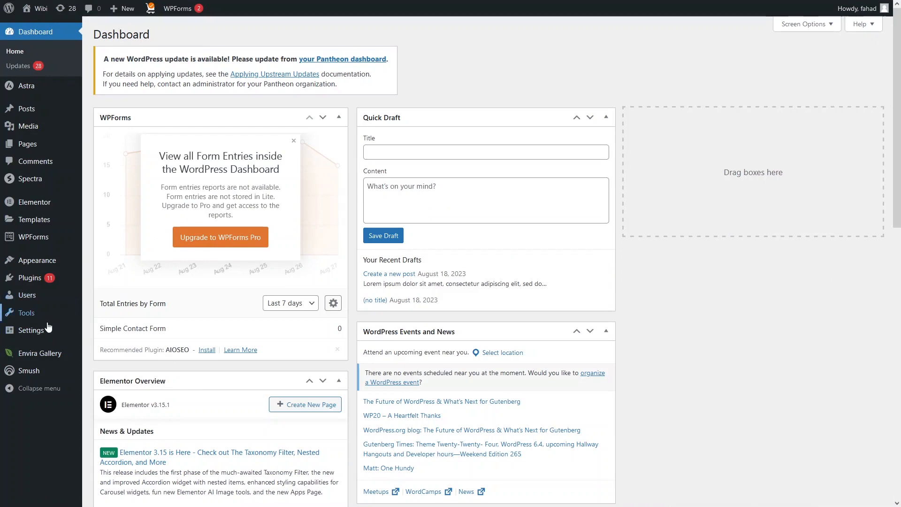
# Step: Open the Reading settings and review which pages can be chosen as the static homepage
pyautogui.moveTo(43, 330)
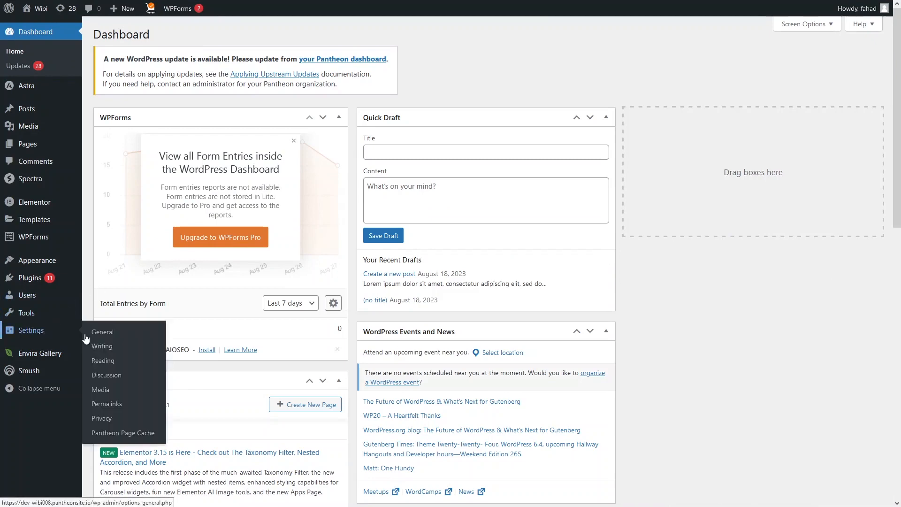
pyautogui.click(130, 366)
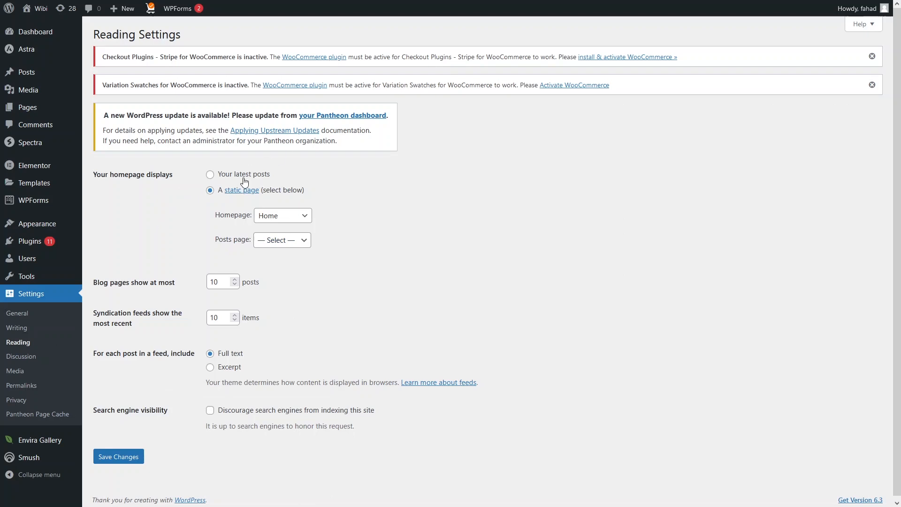
pyautogui.click(306, 217)
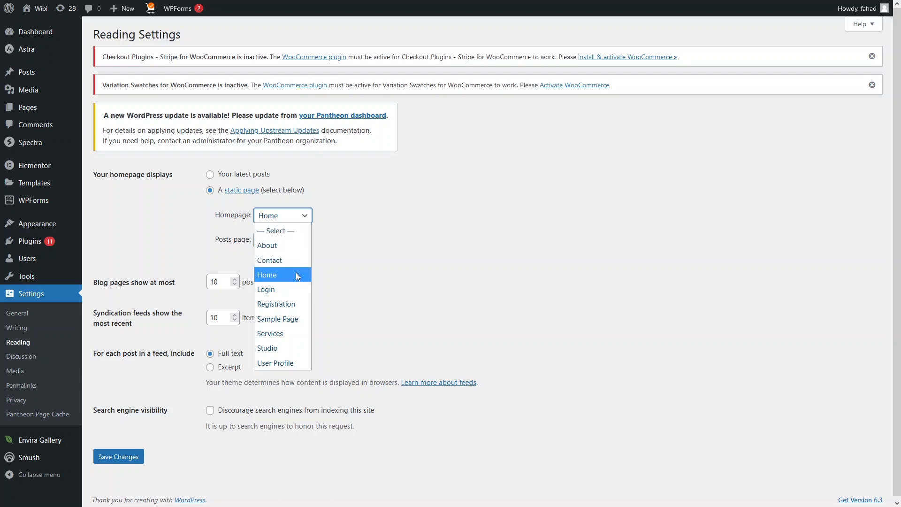
pyautogui.click(413, 229)
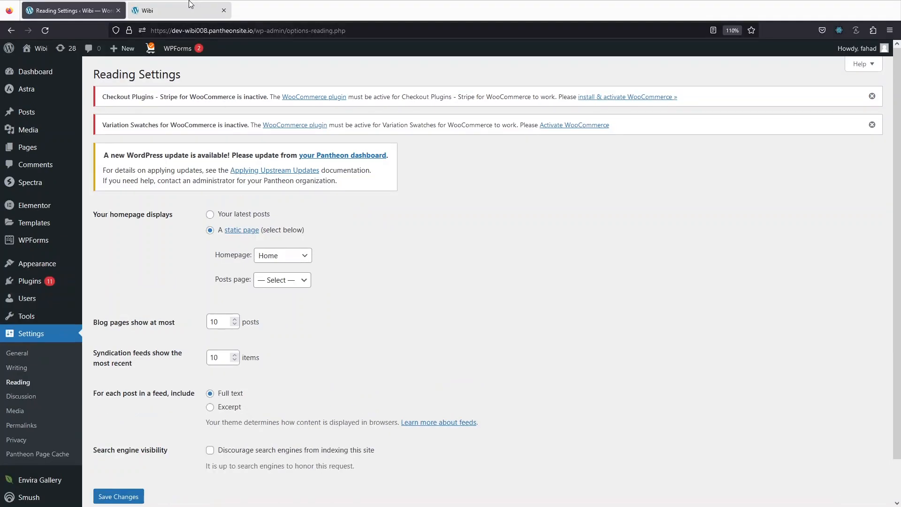
# Step: Open the live site's front page in the theme customizer and examine the Header Builder's element and design options
pyautogui.click(190, 6)
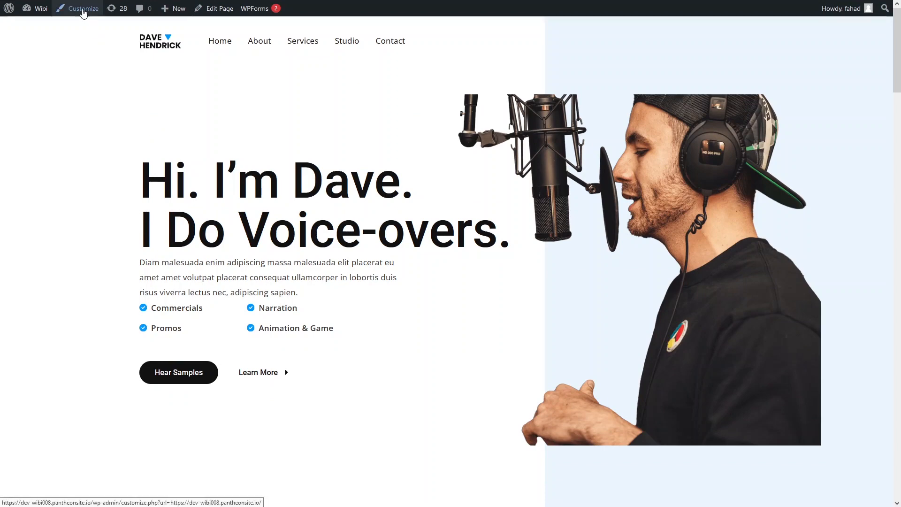
pyautogui.click(84, 13)
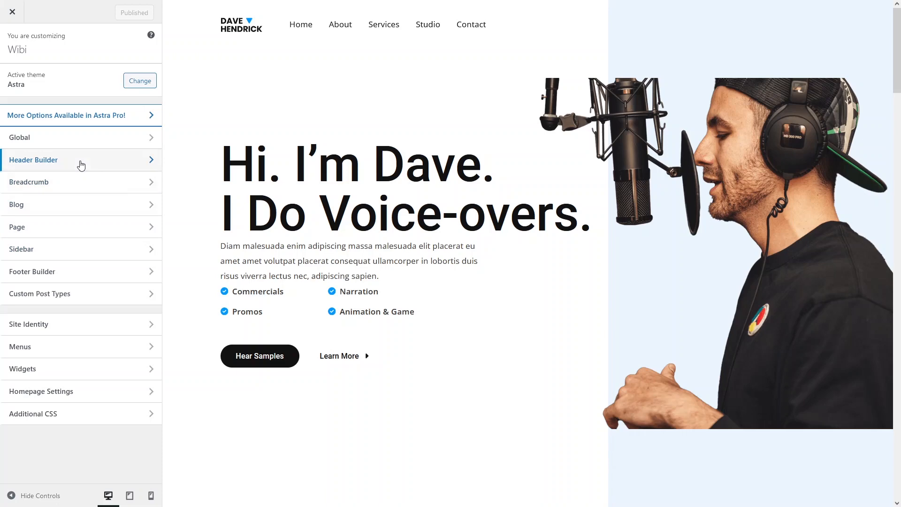
pyautogui.click(80, 165)
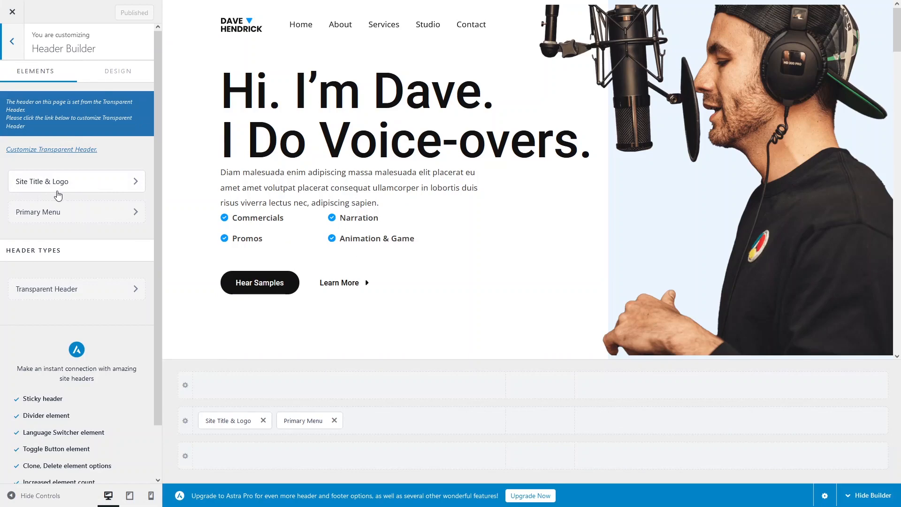
pyautogui.scroll(-2, 66, 246)
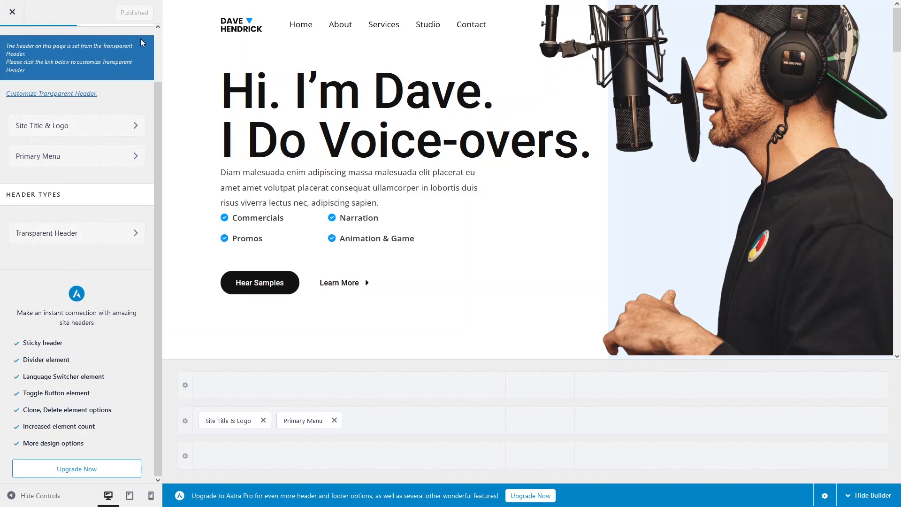
pyautogui.scroll(2, 141, 39)
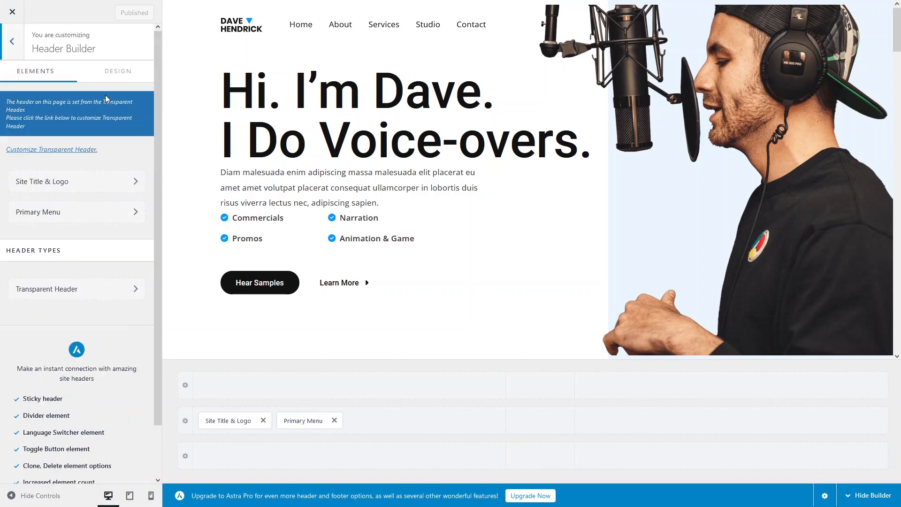
pyautogui.click(107, 73)
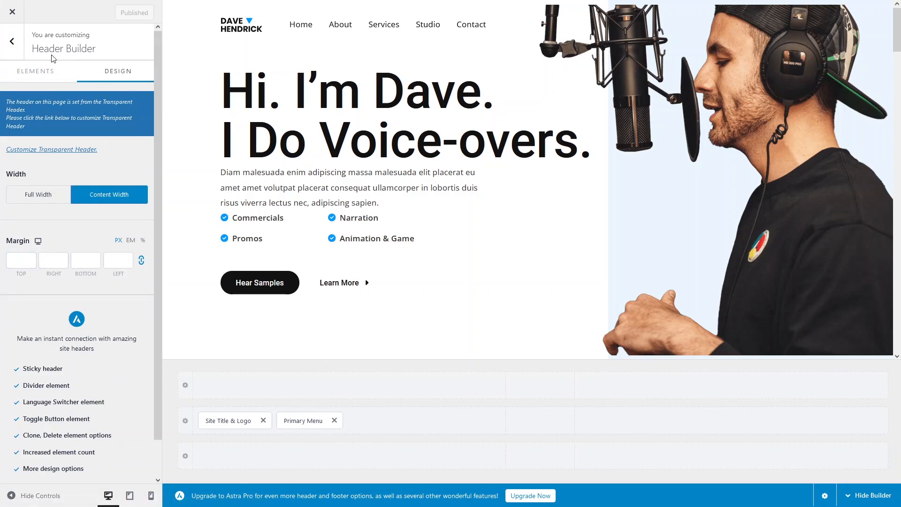
pyautogui.click(43, 73)
pyautogui.click(12, 41)
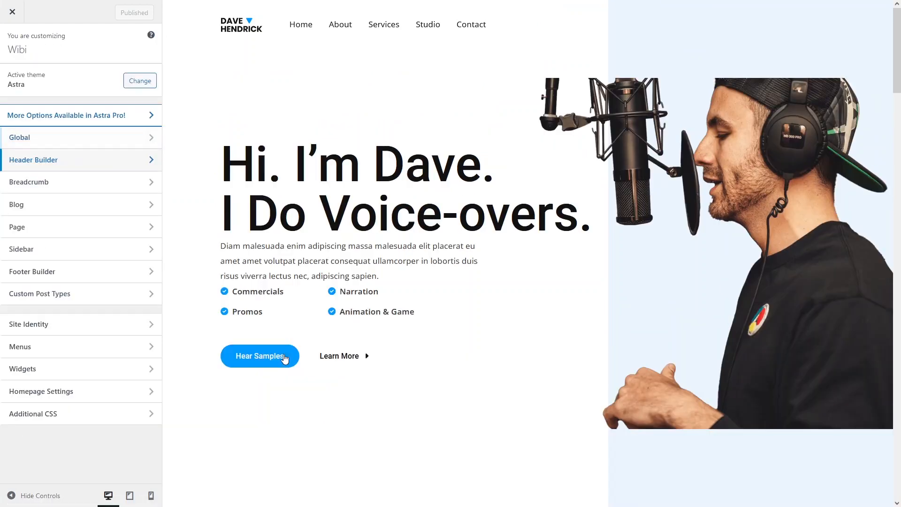
# Step: Try the Style 2 global color palette on the site and switch back to Style 1
pyautogui.click(77, 147)
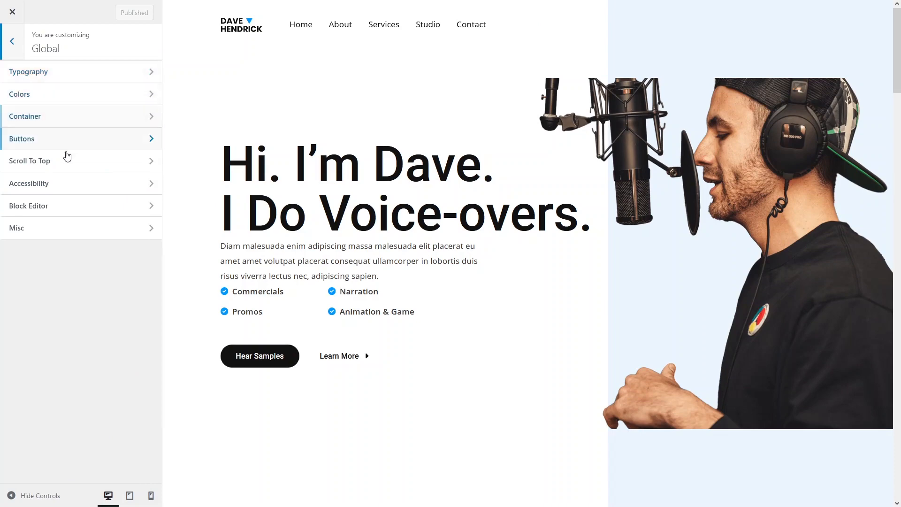
pyautogui.click(64, 108)
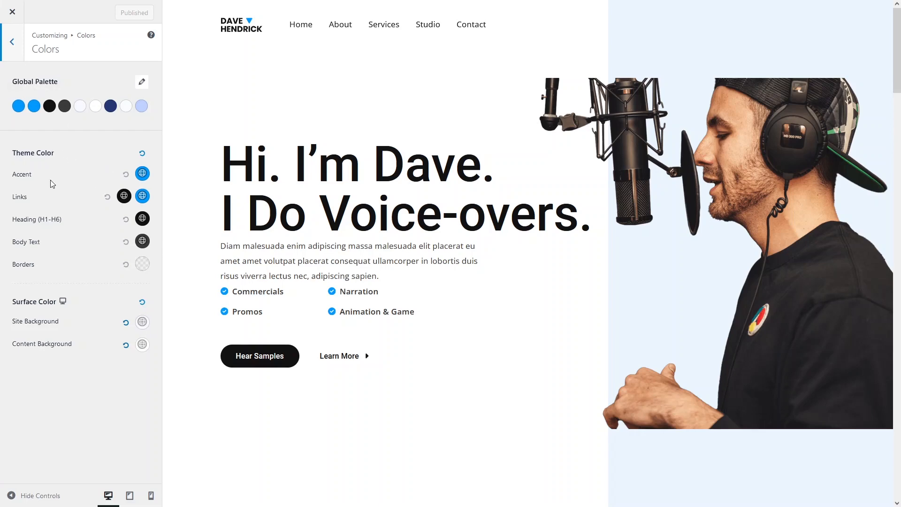
pyautogui.click(142, 83)
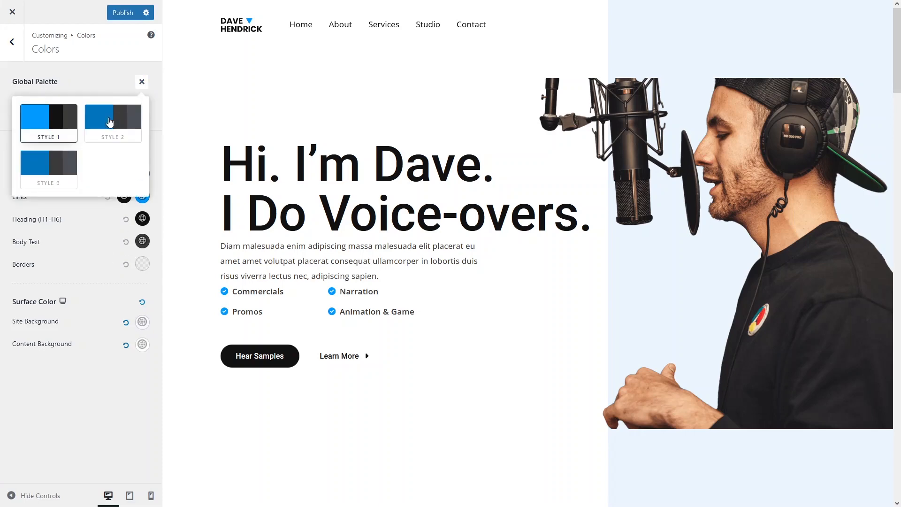
pyautogui.click(108, 124)
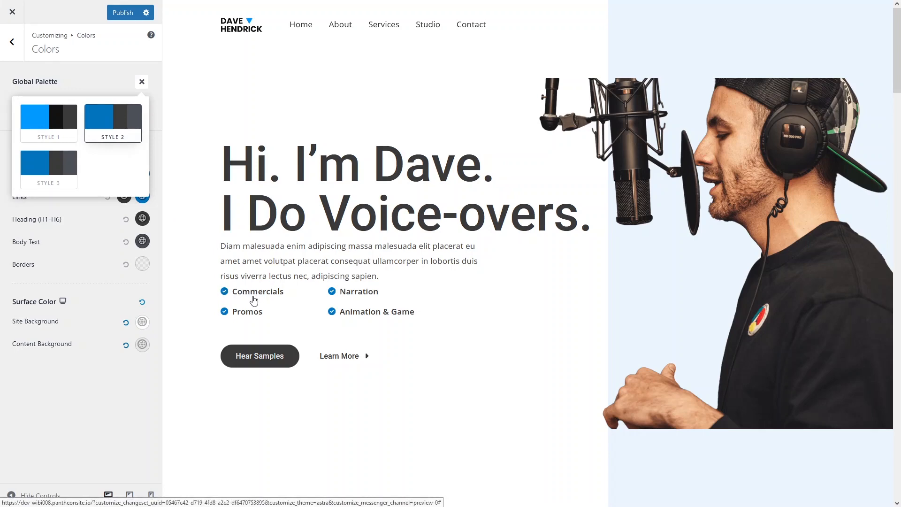
pyautogui.click(51, 126)
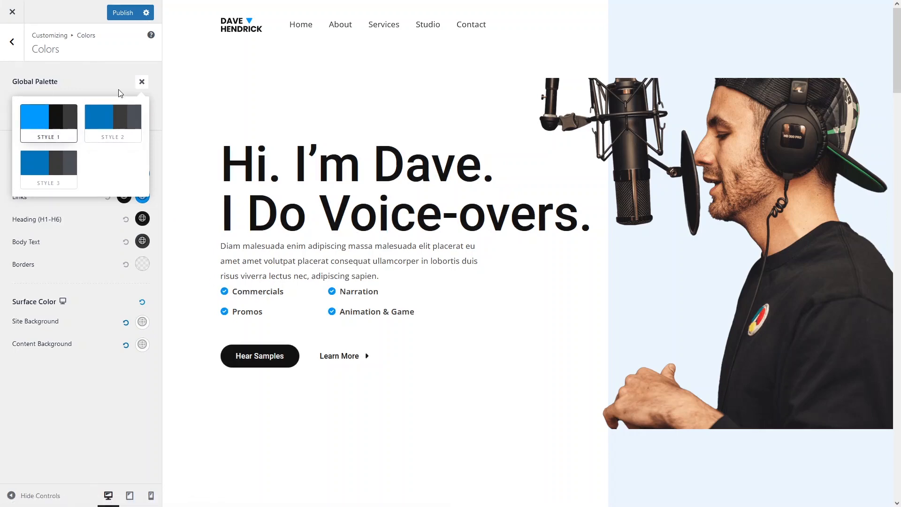
pyautogui.click(142, 82)
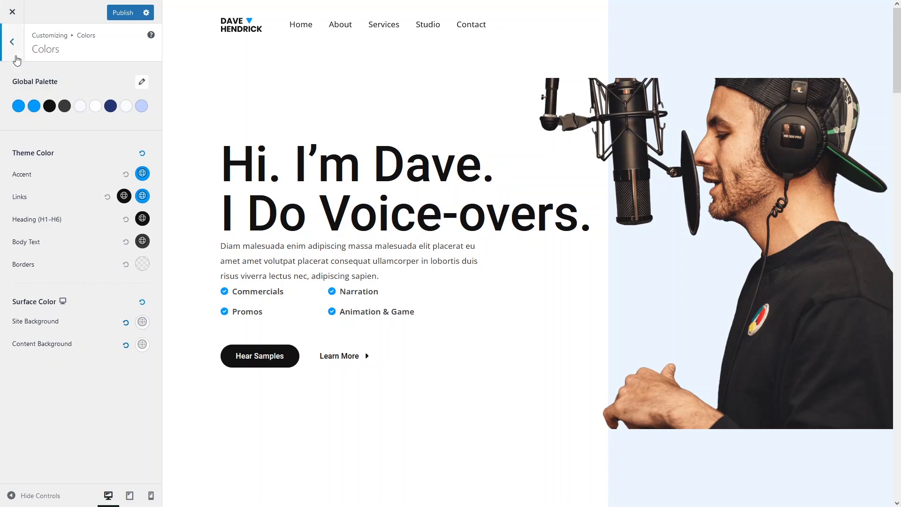
# Step: Examine the global typography settings, including the font presets and the base and heading fonts
pyautogui.click(12, 42)
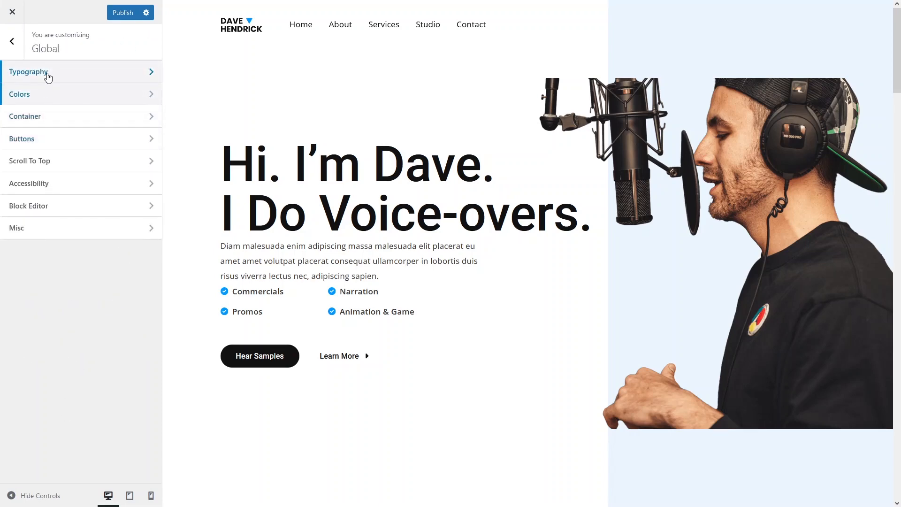
pyautogui.click(48, 75)
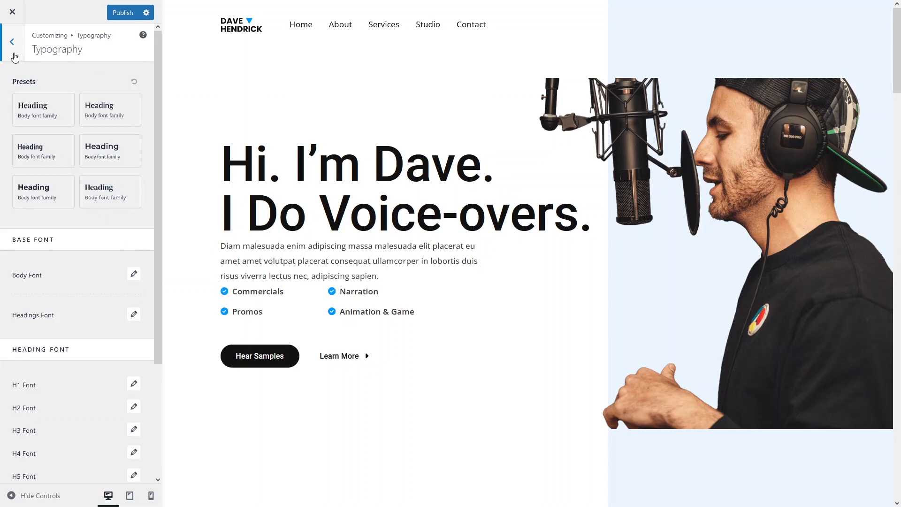
pyautogui.click(12, 42)
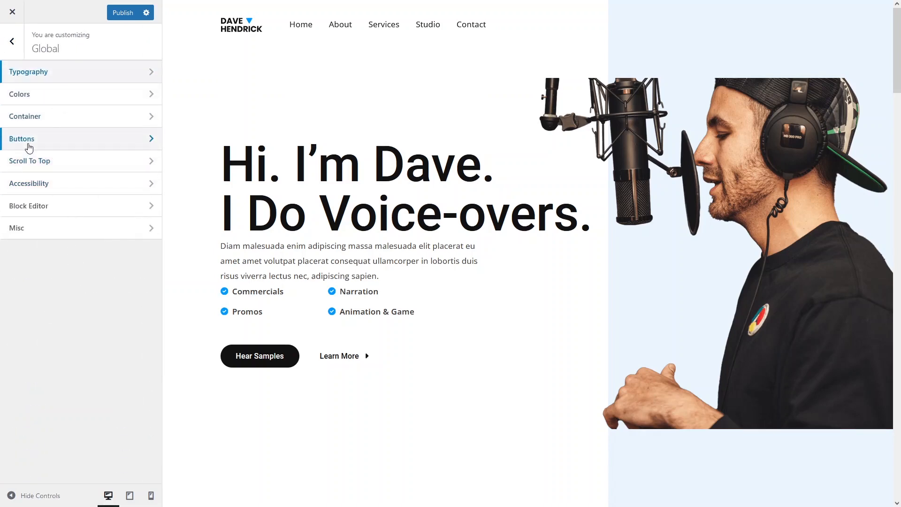
# Step: Try the second filled button preset in the global button settings and reset the preset
pyautogui.click(28, 148)
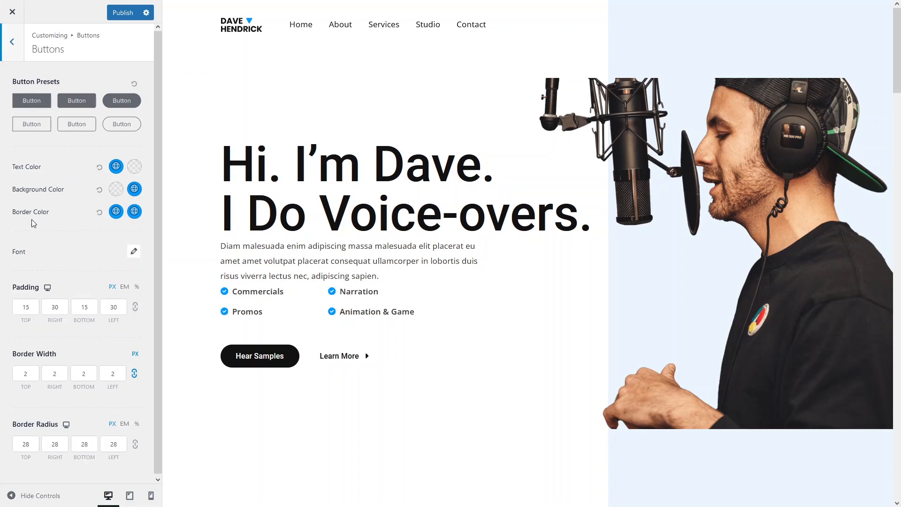
pyautogui.moveTo(160, 154); pyautogui.dragTo(160, 194)
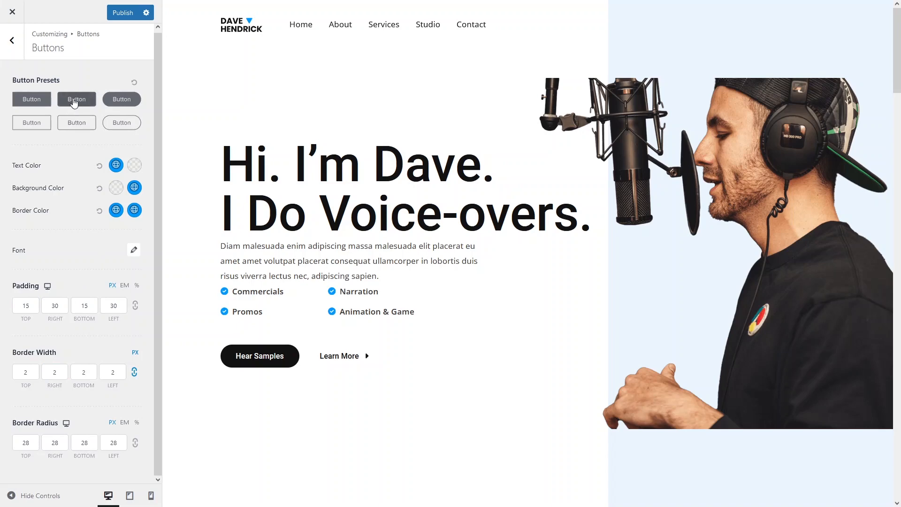
pyautogui.click(75, 100)
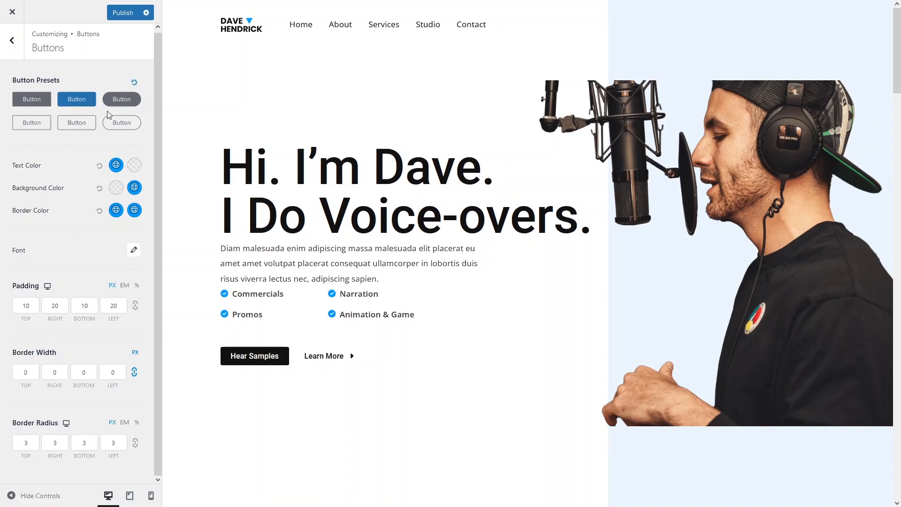
pyautogui.click(133, 83)
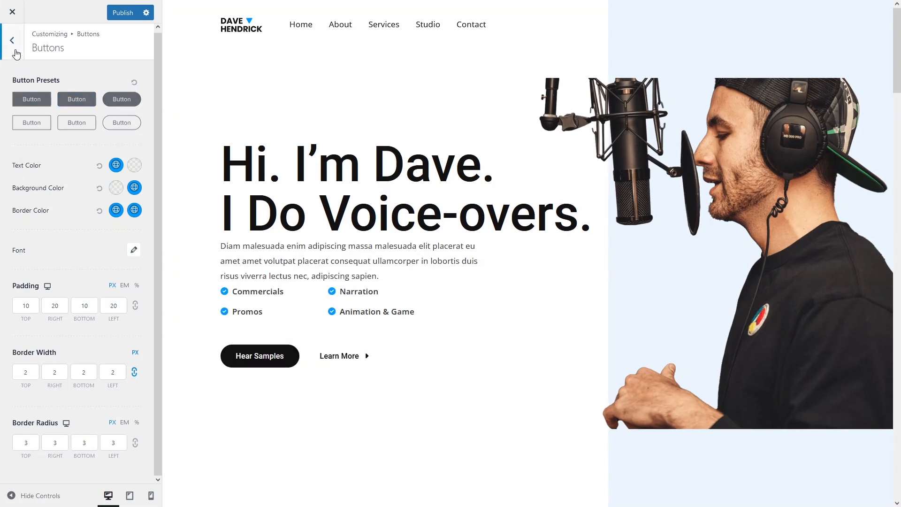
pyautogui.click(12, 41)
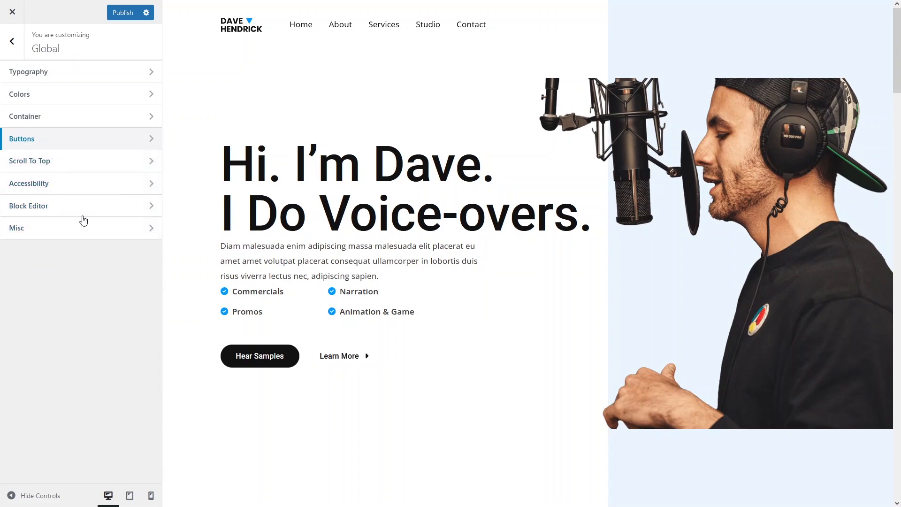
# Step: Close the customizer and open the Starter Templates library from the installed plugins, with Block Editor as the page builder
pyautogui.moveTo(195, 4)
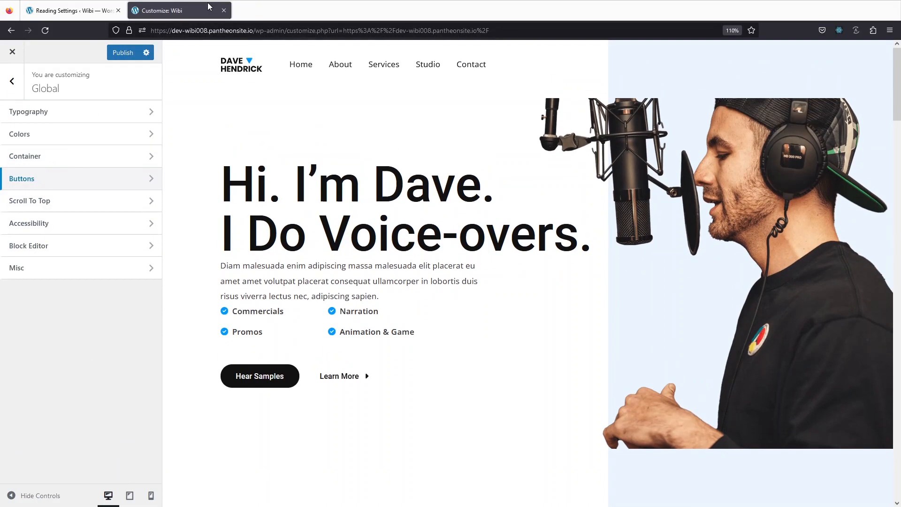
pyautogui.click(224, 10)
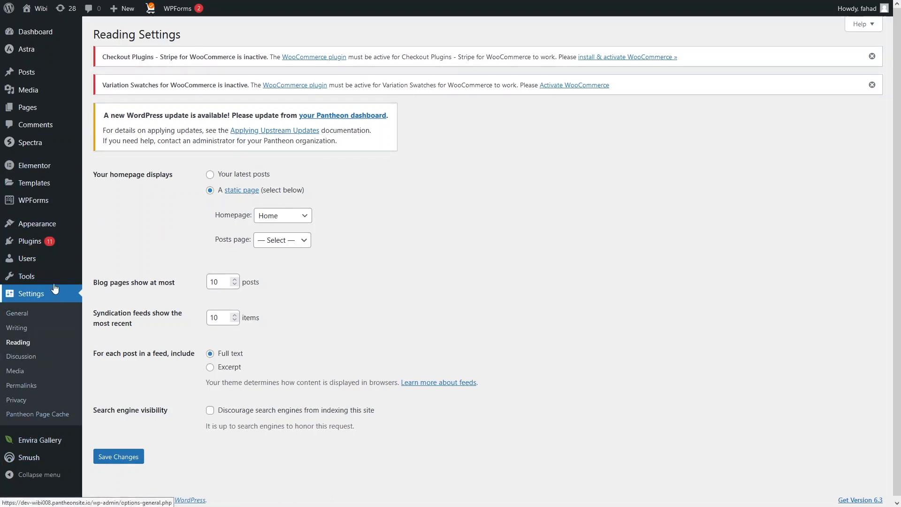
pyautogui.click(39, 244)
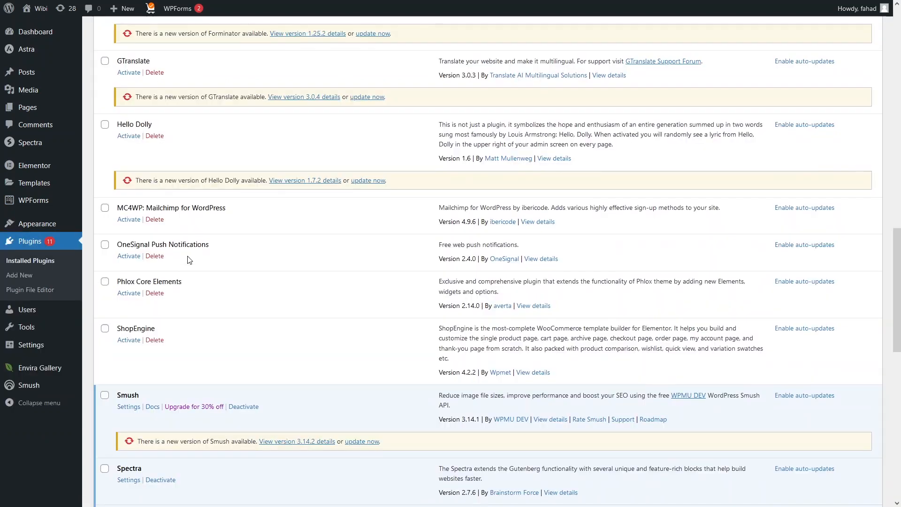
pyautogui.scroll(-3, 189, 258)
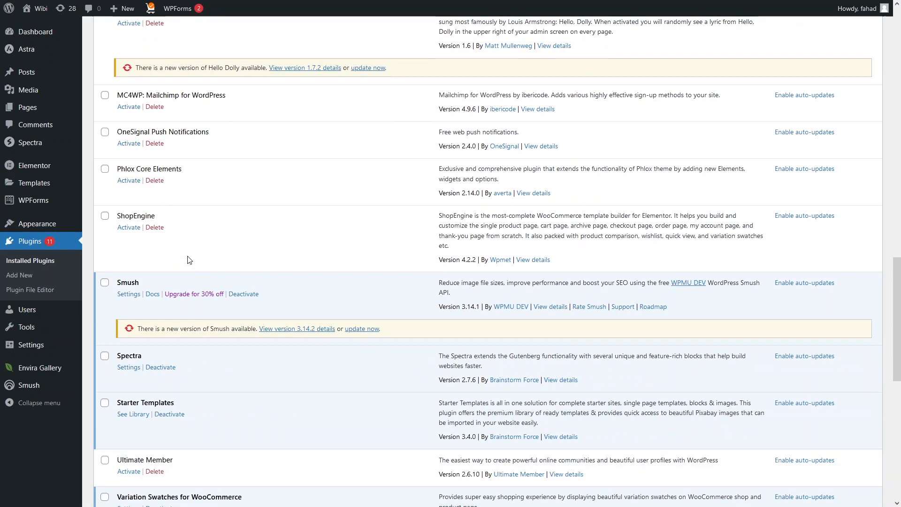
pyautogui.click(126, 416)
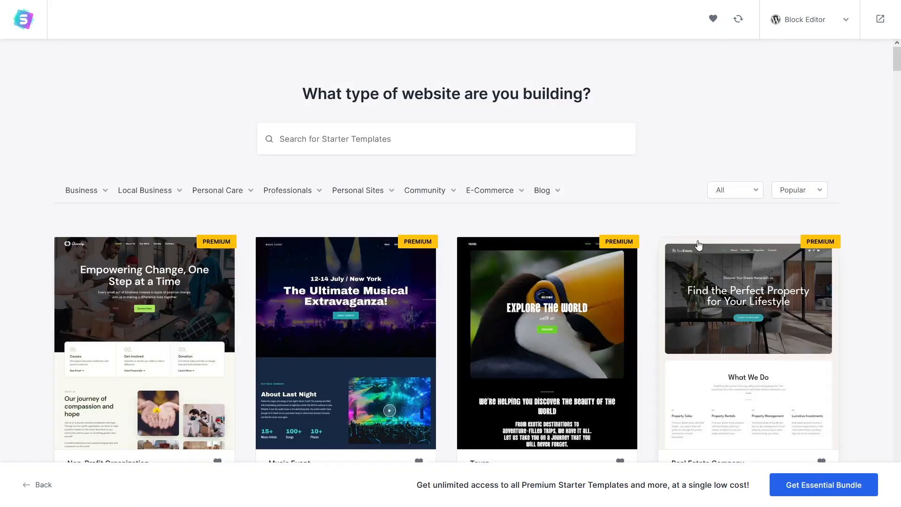
pyautogui.click(804, 27)
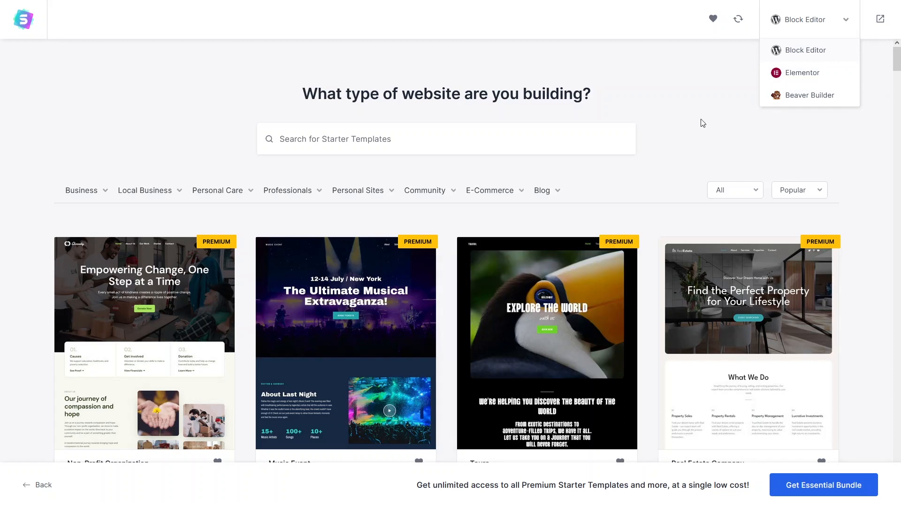
pyautogui.click(795, 54)
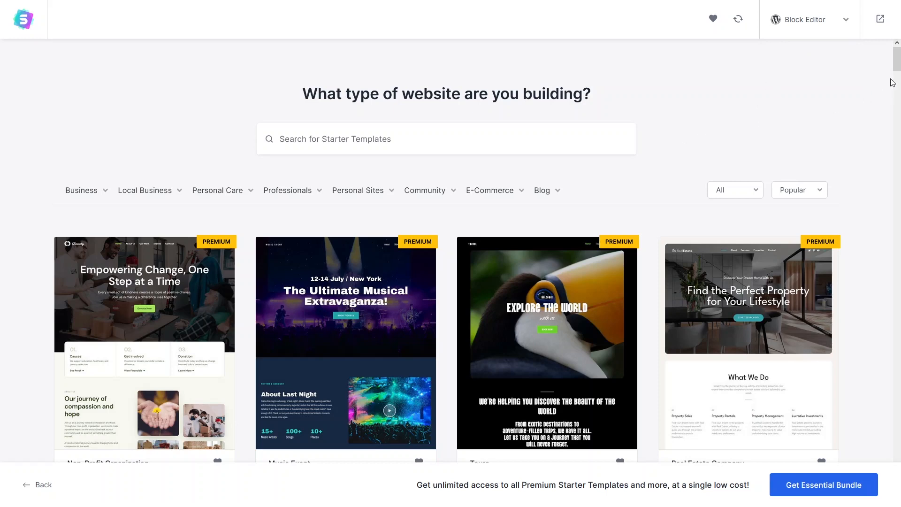
# Step: Browse the Block Editor templates and switch the template library's page builder to Elementor
pyautogui.scroll(-1, 897, 80)
pyautogui.moveTo(897, 80); pyautogui.dragTo(896, 103)
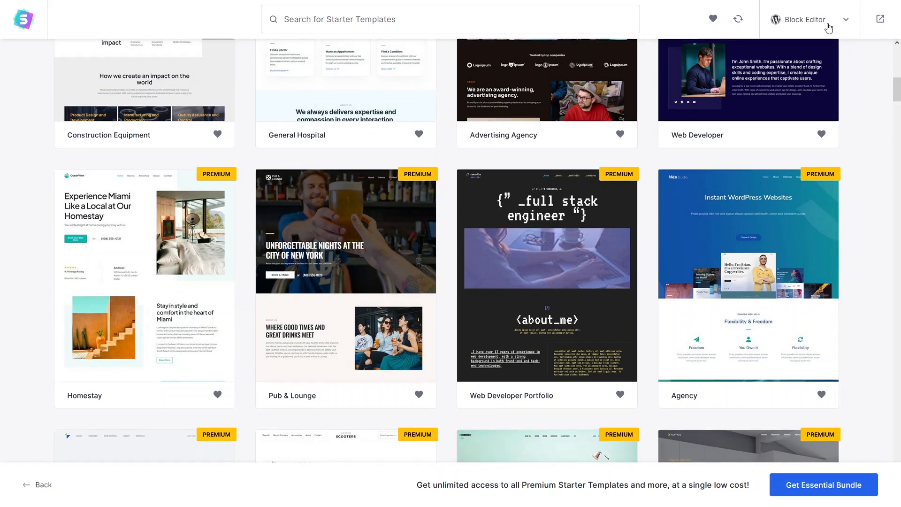
pyautogui.click(828, 28)
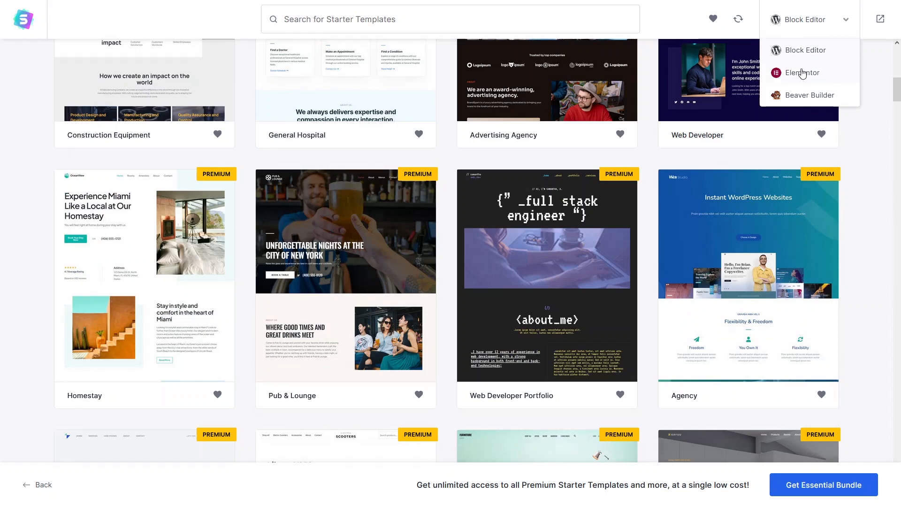
pyautogui.click(794, 71)
pyautogui.moveTo(896, 76); pyautogui.dragTo(897, 61)
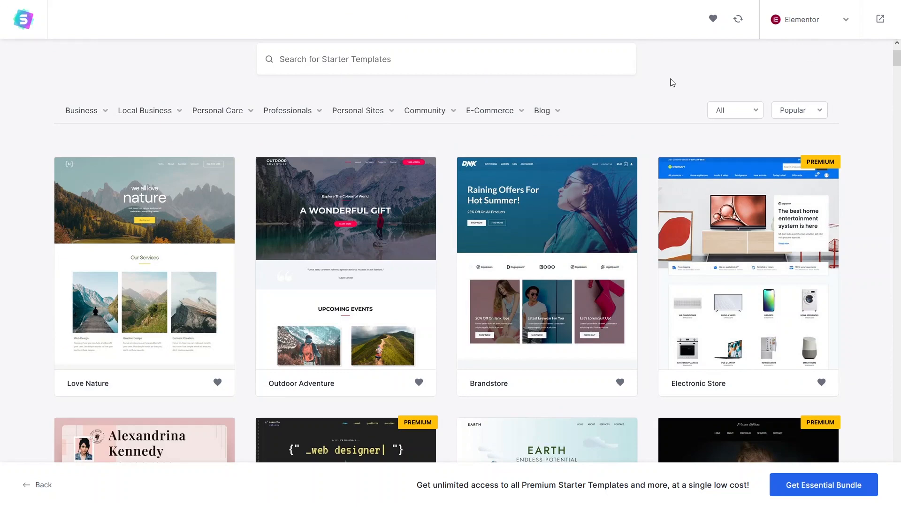
# Step: Build the site from the Outdoor Adventure template and view the finished website
pyautogui.scroll(-2, 466, 327)
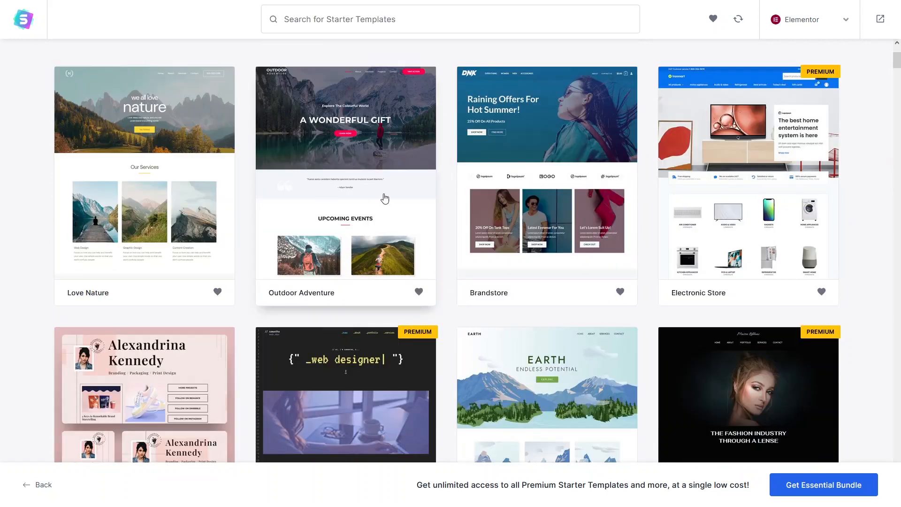
pyautogui.click(384, 199)
pyautogui.click(90, 323)
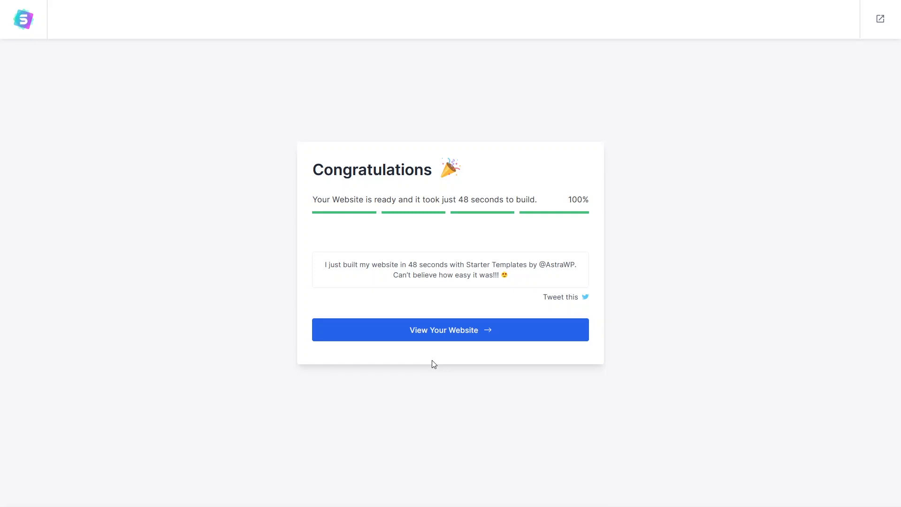
pyautogui.click(432, 344)
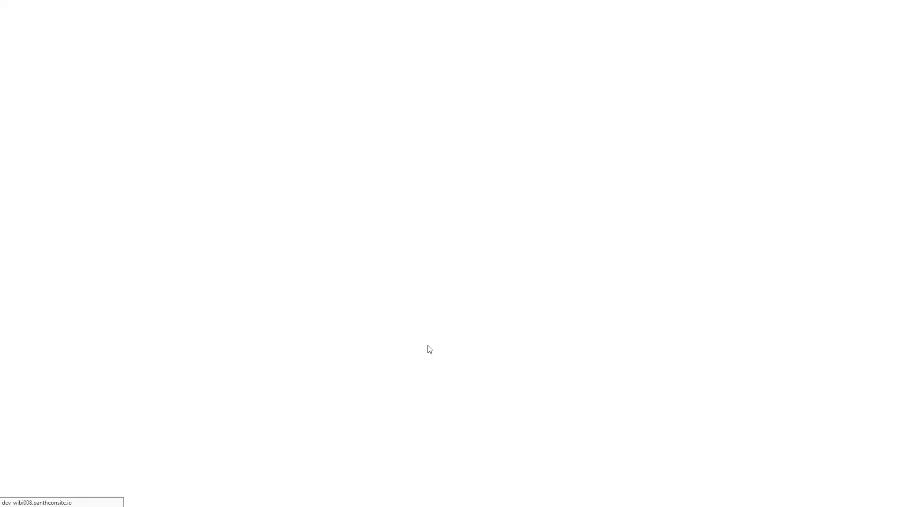
pyautogui.press('F11')
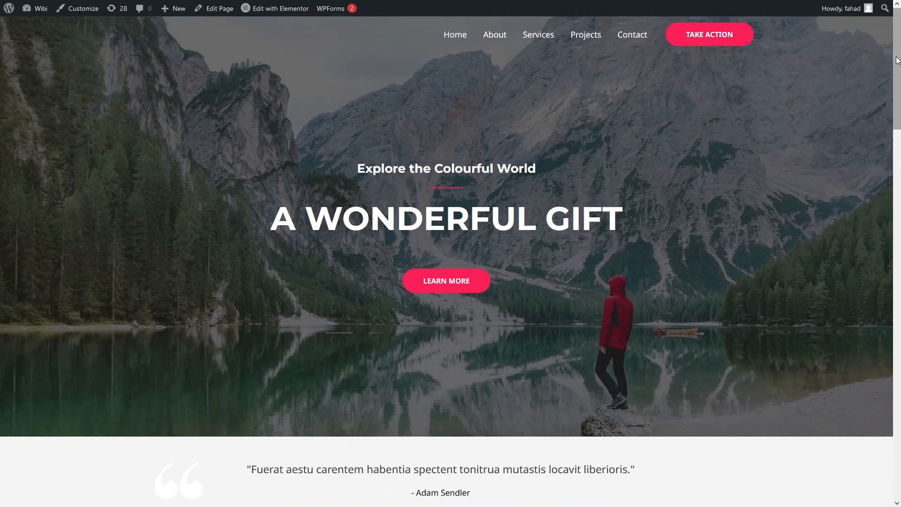
pyautogui.moveTo(896, 62)
pyautogui.mouseDown()
pyautogui.moveTo(897, 373)
pyautogui.moveTo(899, 55)
pyautogui.mouseUp()
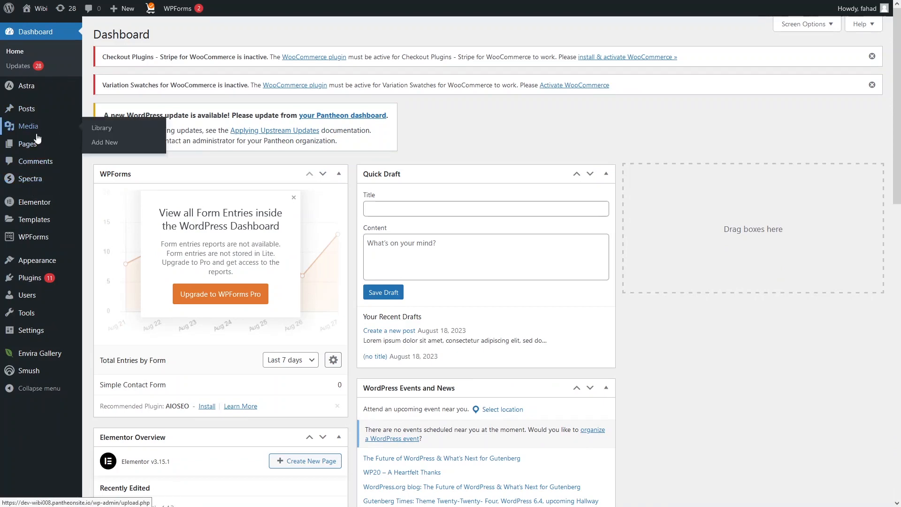
# Step: Open the list of all pages in the WordPress dashboard and view the Home page on the site
pyautogui.moveTo(129, 148)
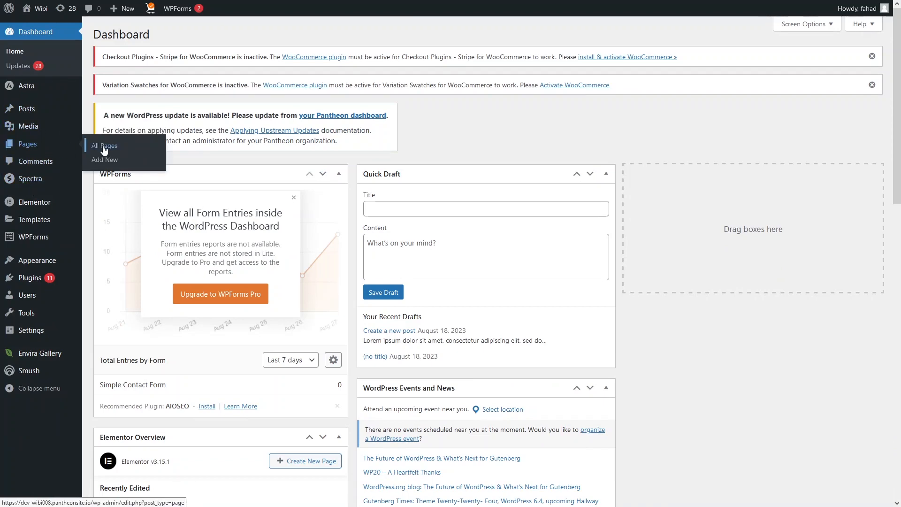
pyautogui.click(117, 148)
pyautogui.scroll(-1, 125, 253)
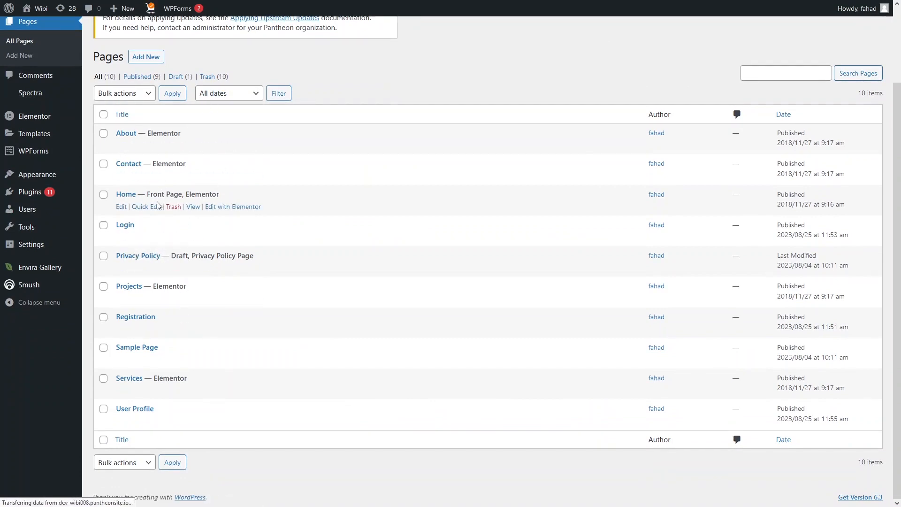
pyautogui.click(193, 206)
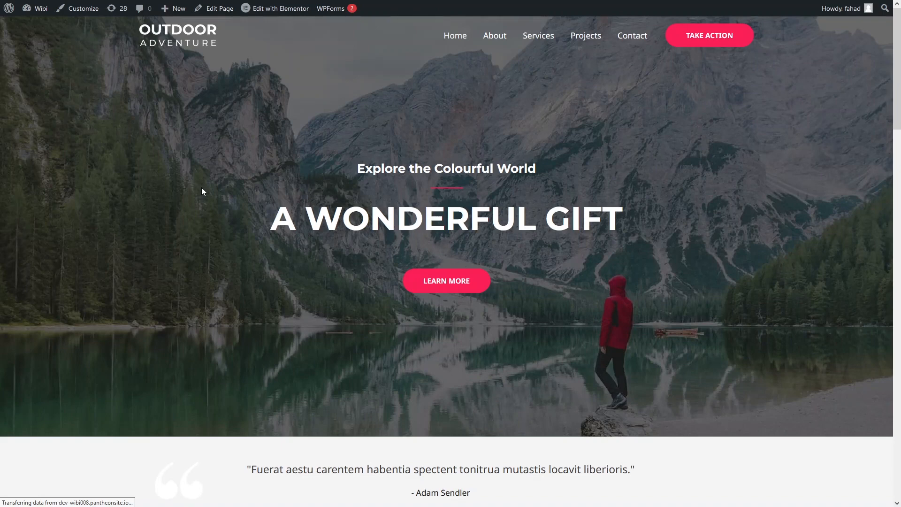
# Step: Return to the pages list and open the Home page for editing with Elementor
pyautogui.moveTo(115, 2)
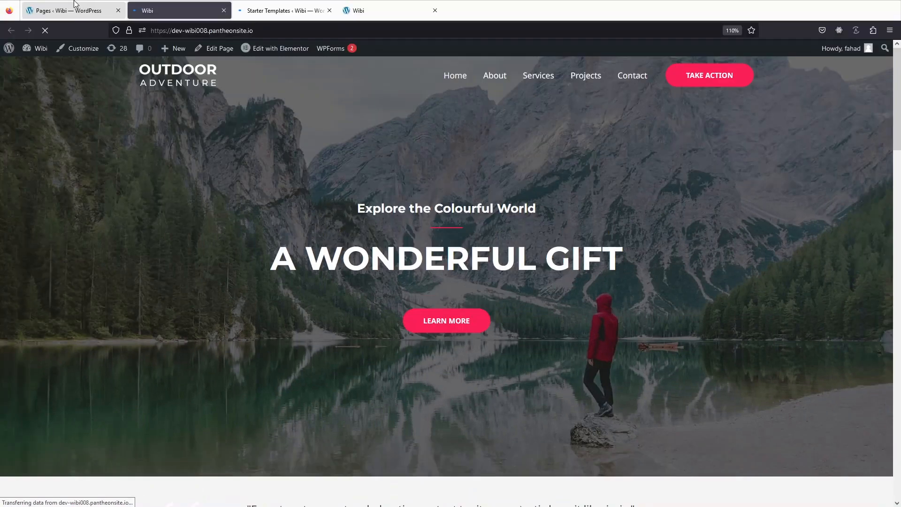
pyautogui.click(59, 13)
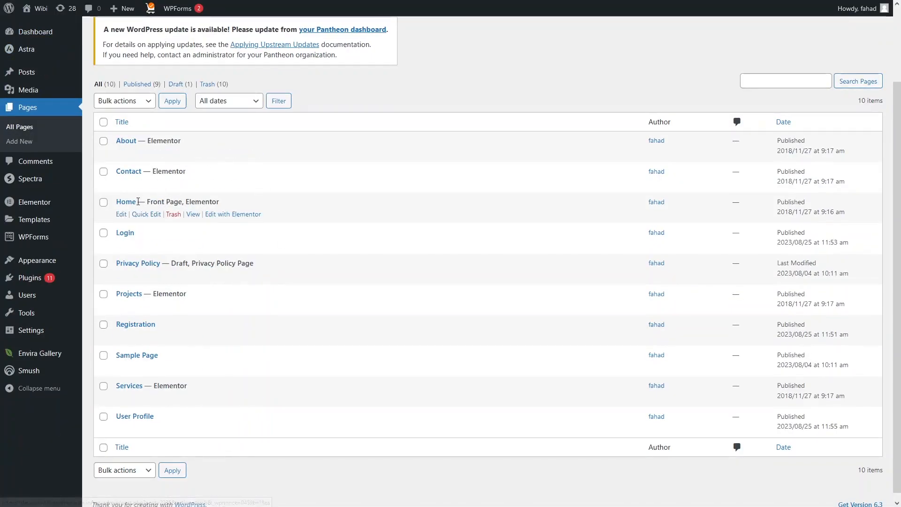
pyautogui.click(244, 215)
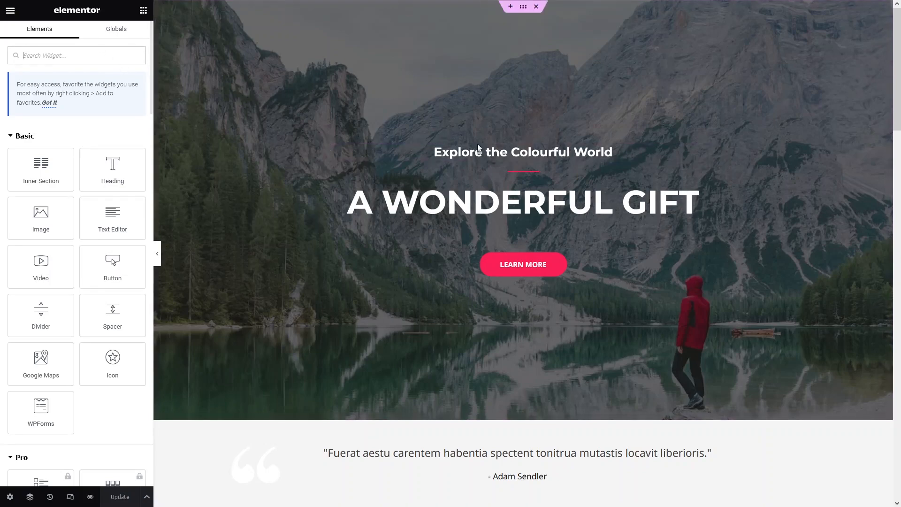
pyautogui.moveTo(894, 73); pyautogui.dragTo(896, 26)
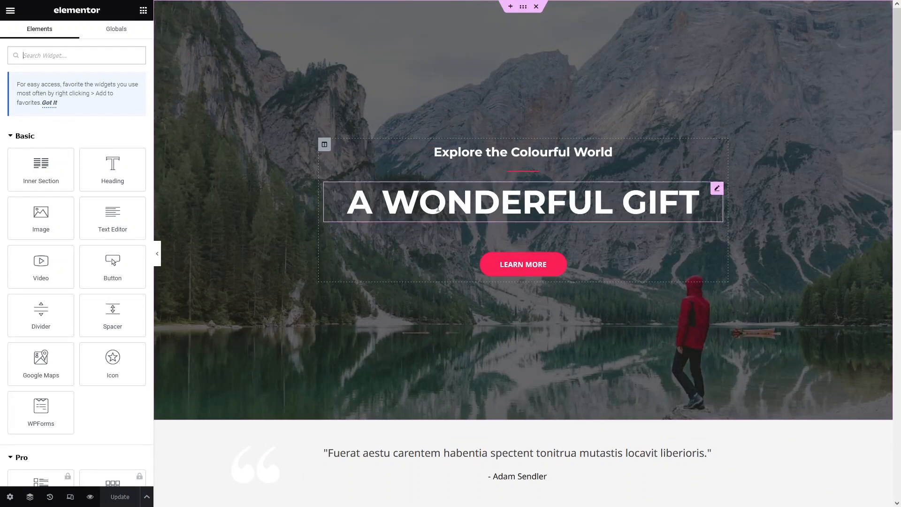
# Step: Try deleting "Gift" from the "A Wonderful Gift" heading's title and undo the deletion
pyautogui.click(458, 199)
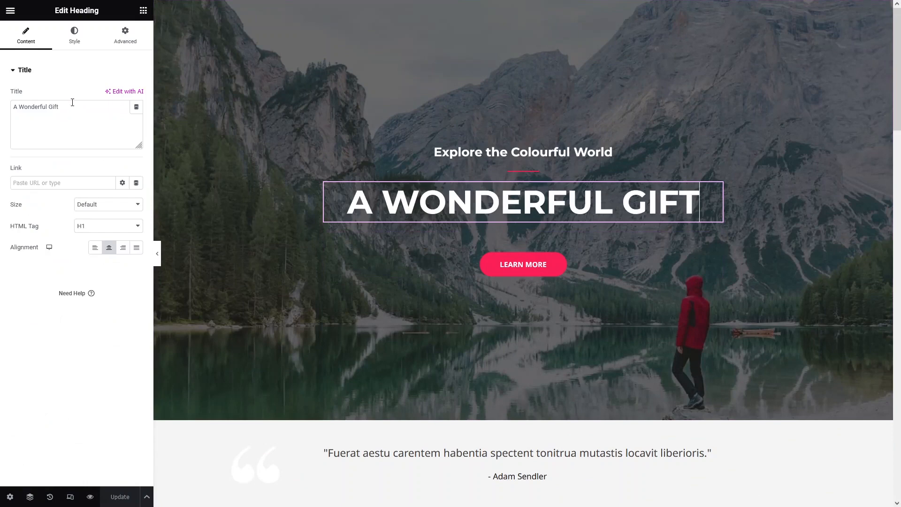
pyautogui.moveTo(60, 107); pyautogui.dragTo(47, 107)
pyautogui.press('BackSpace')
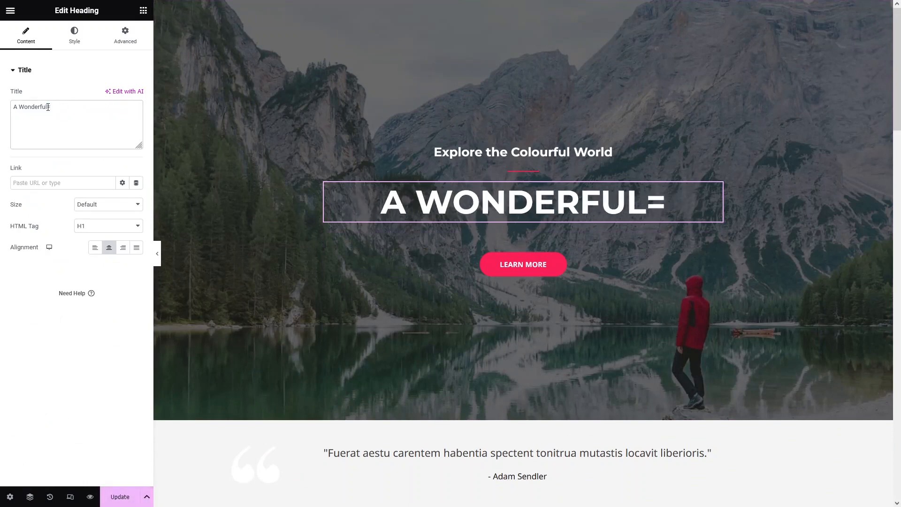
pyautogui.hotkey('ctrl', 'z')
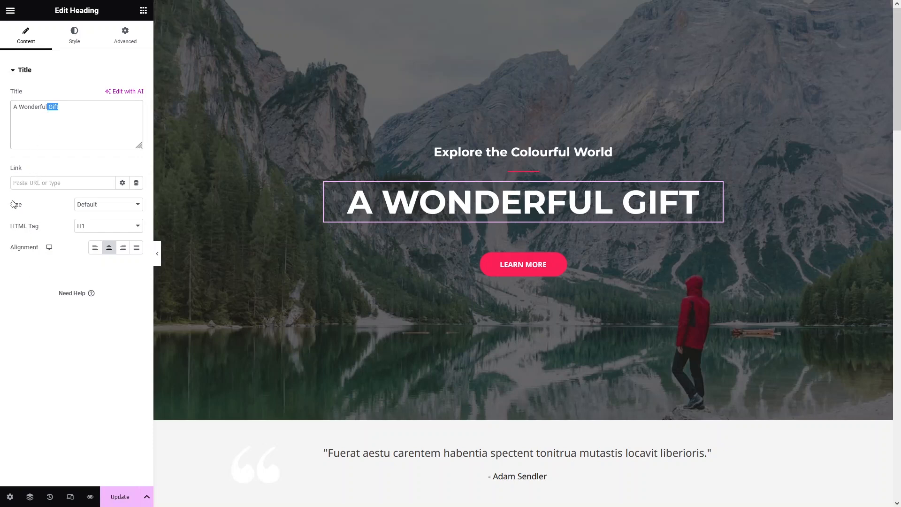
# Step: Examine the main heading's style settings and the content and style settings of the Learn More button below it
pyautogui.click(76, 43)
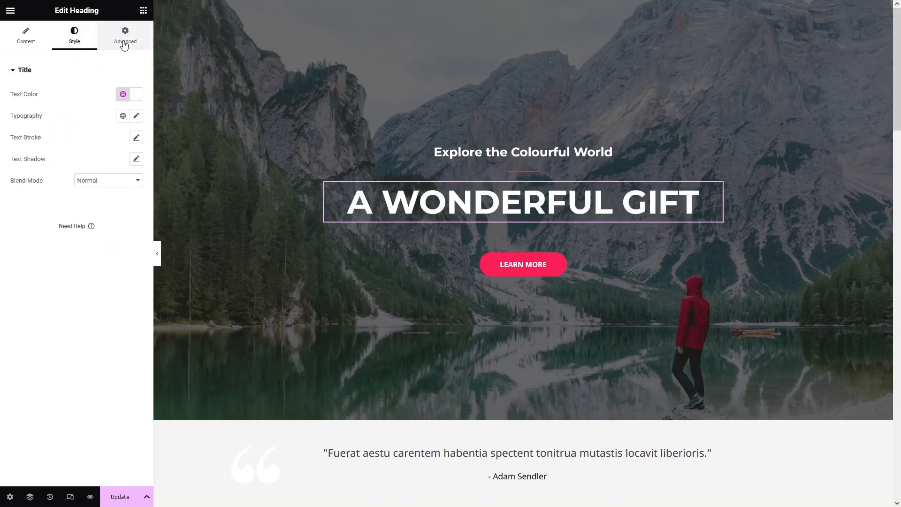
pyautogui.click(531, 272)
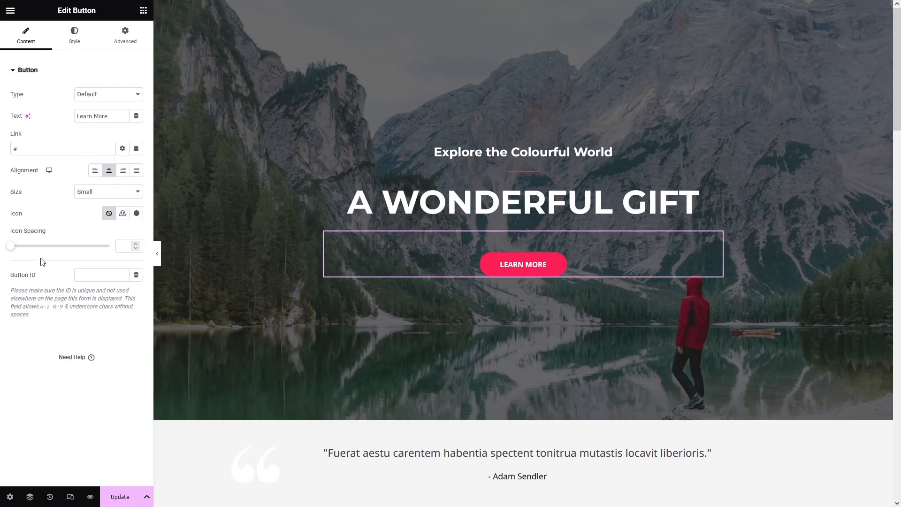
pyautogui.click(77, 42)
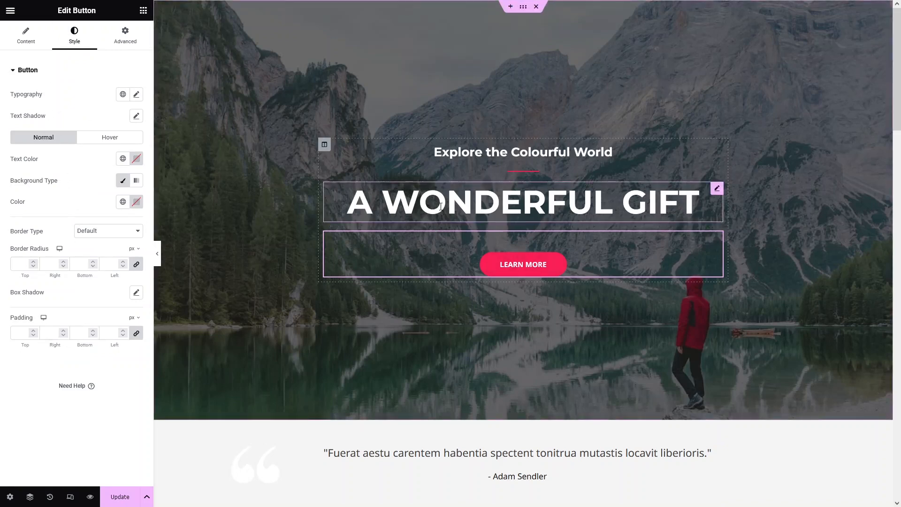
# Step: Examine the content and style settings of the testimonial and of the Everest Camp Trek image under Upcoming Events
pyautogui.scroll(-4, 441, 207)
pyautogui.scroll(2, 446, 183)
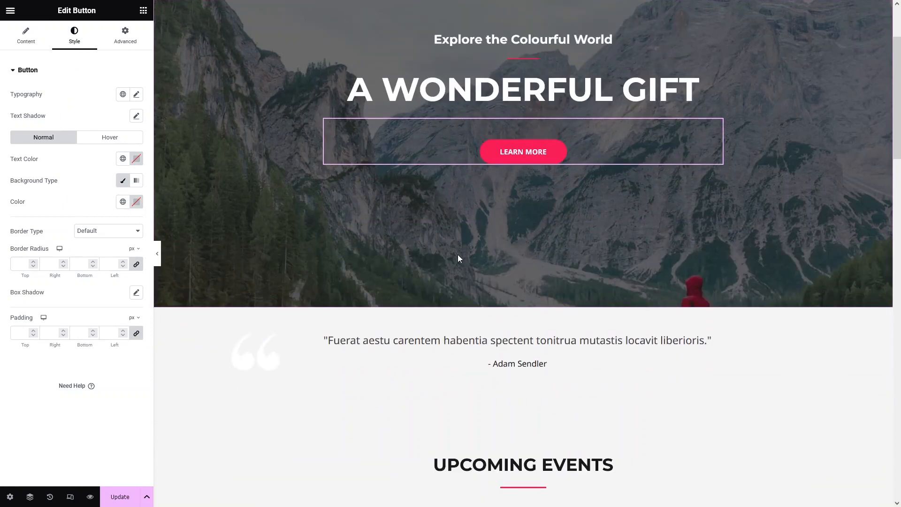
pyautogui.click(451, 344)
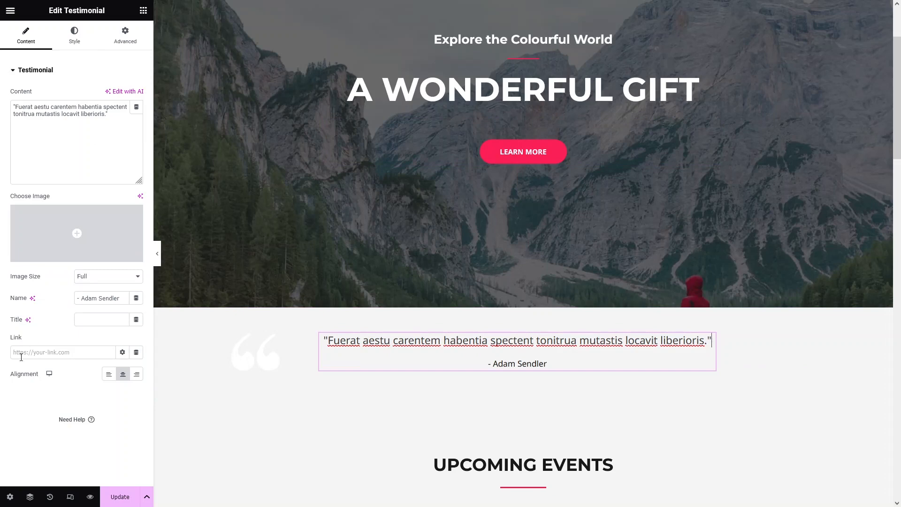
pyautogui.click(69, 48)
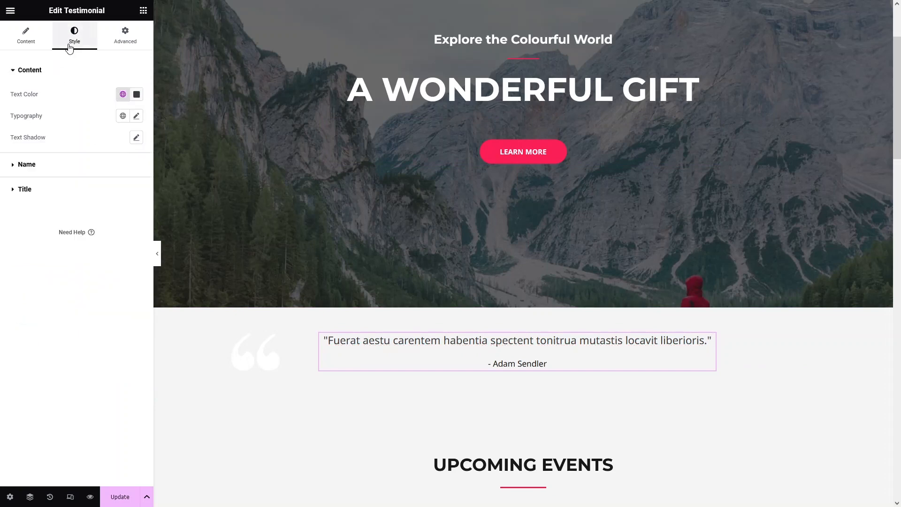
pyautogui.scroll(-8, 416, 268)
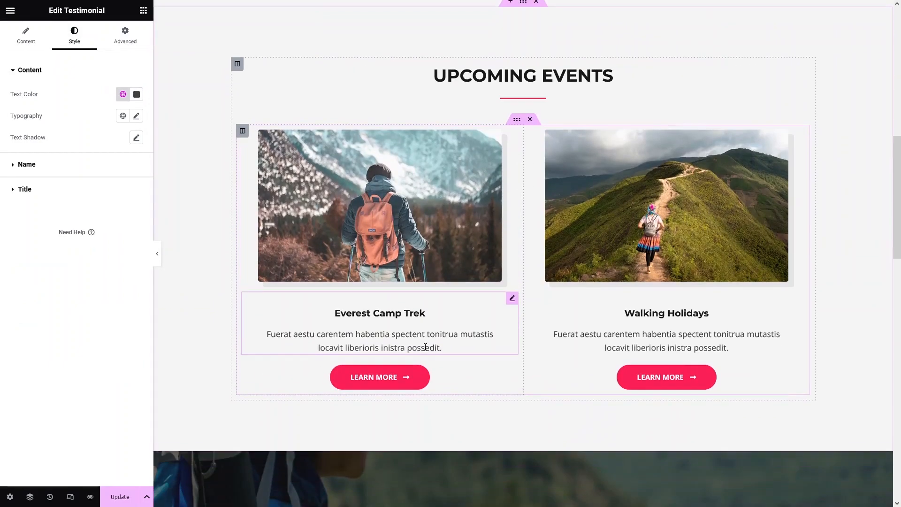
pyautogui.click(352, 217)
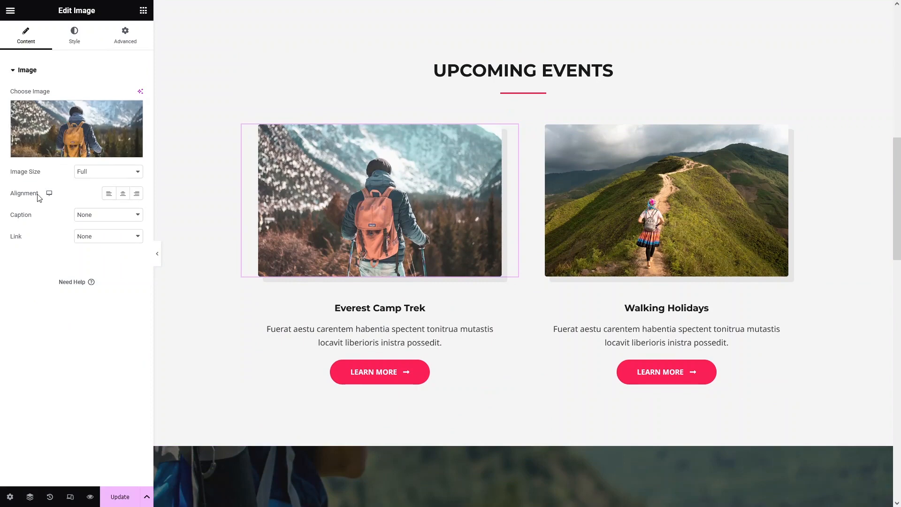
pyautogui.click(73, 46)
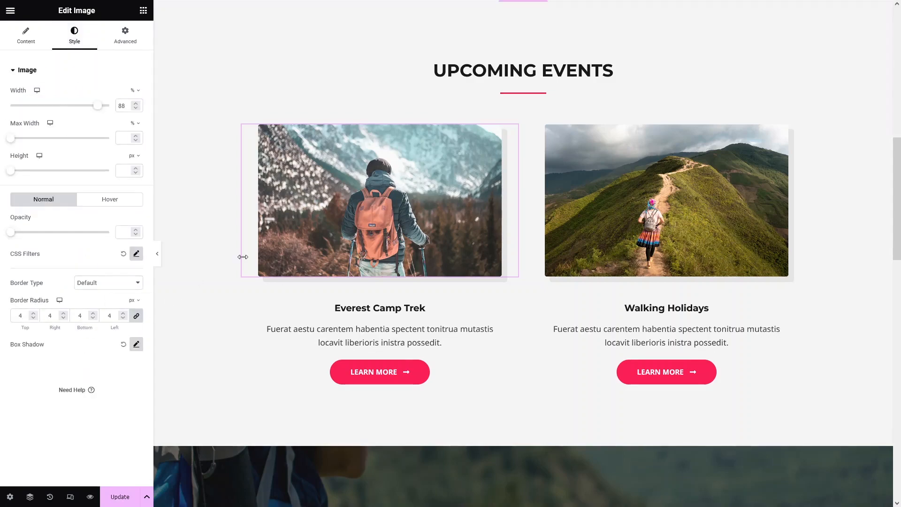
# Step: Add a new section with two equal columns at the end of the page, below Upcoming Tours & Destination
pyautogui.scroll(-10, 243, 257)
pyautogui.scroll(2, 254, 230)
pyautogui.scroll(-7, 256, 233)
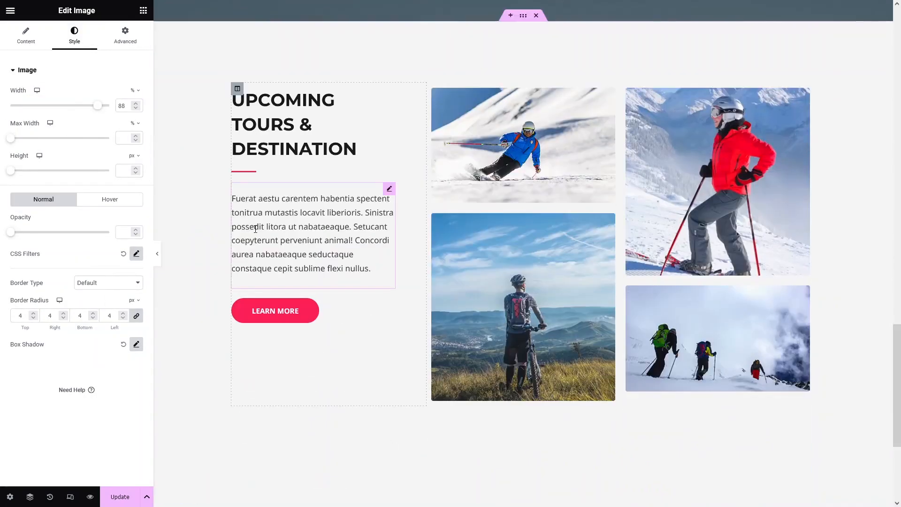
pyautogui.scroll(-4, 260, 249)
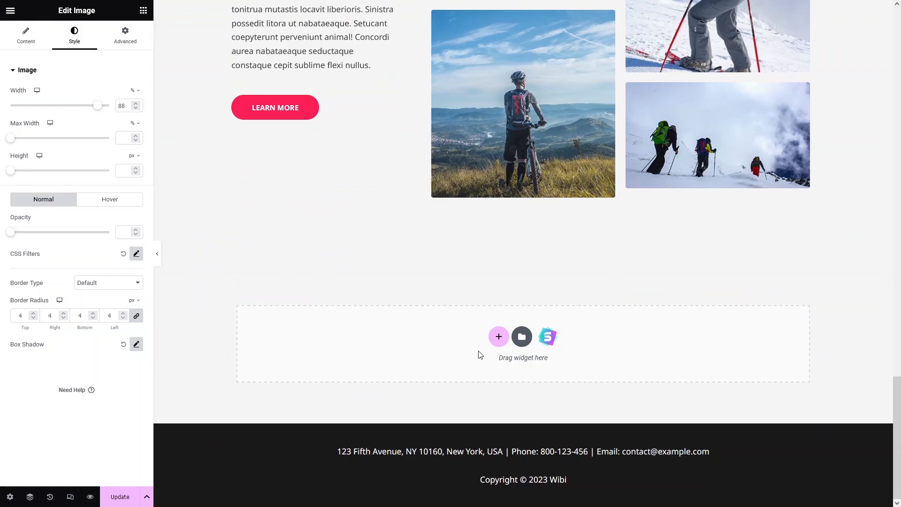
pyautogui.click(501, 338)
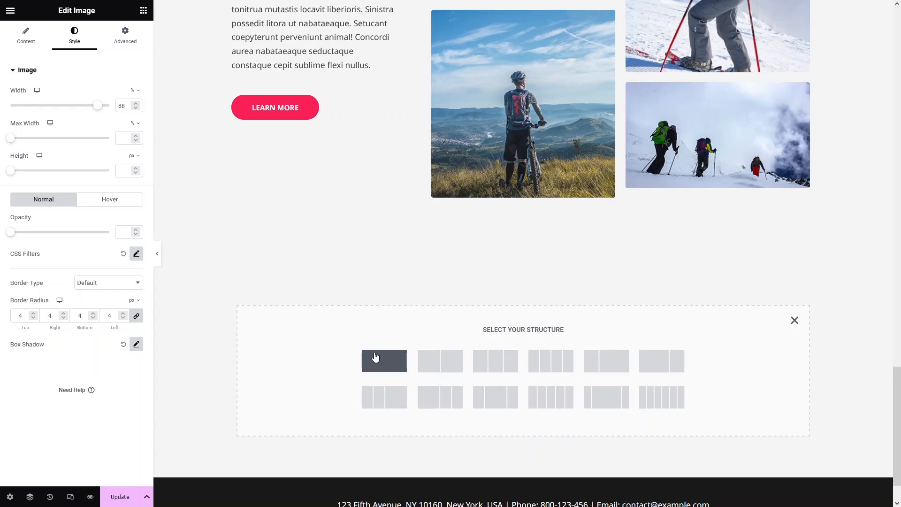
pyautogui.click(436, 364)
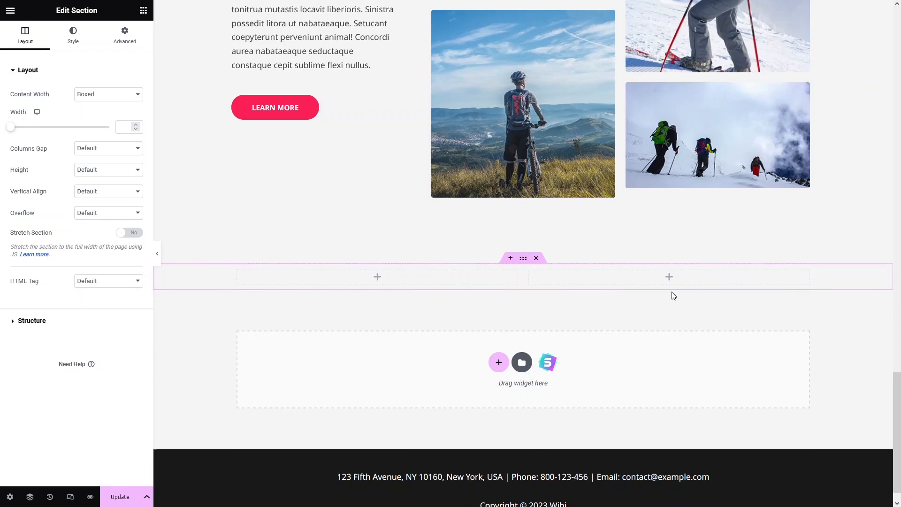
# Step: Place a Heading widget in the new section's first column and an Image widget in its second column
pyautogui.click(144, 11)
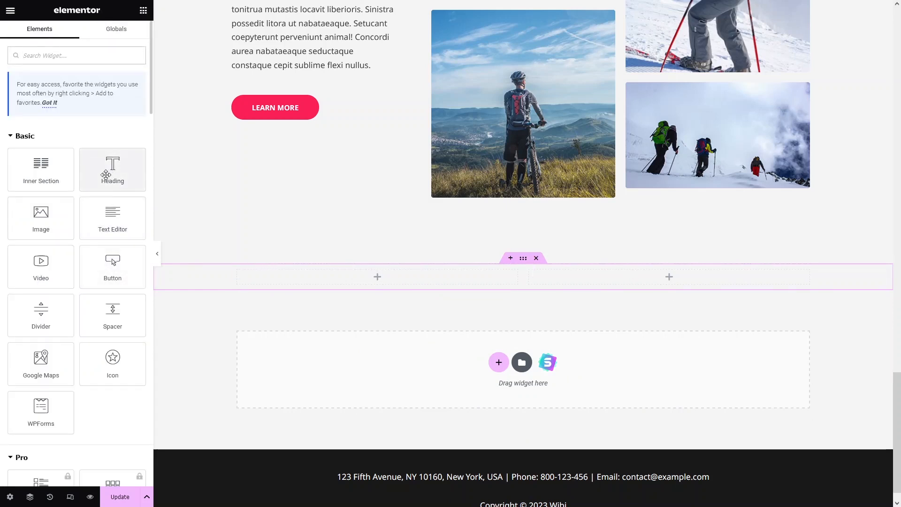
pyautogui.moveTo(106, 174); pyautogui.dragTo(370, 283)
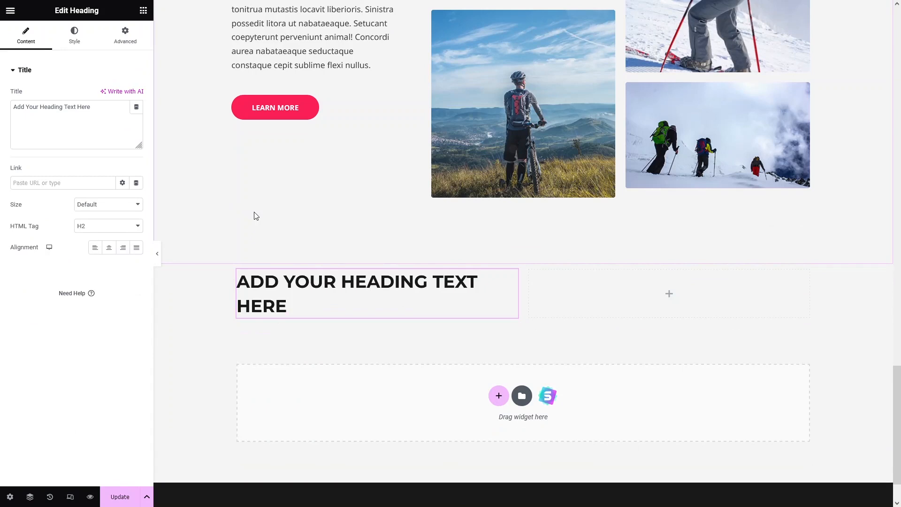
pyautogui.click(143, 10)
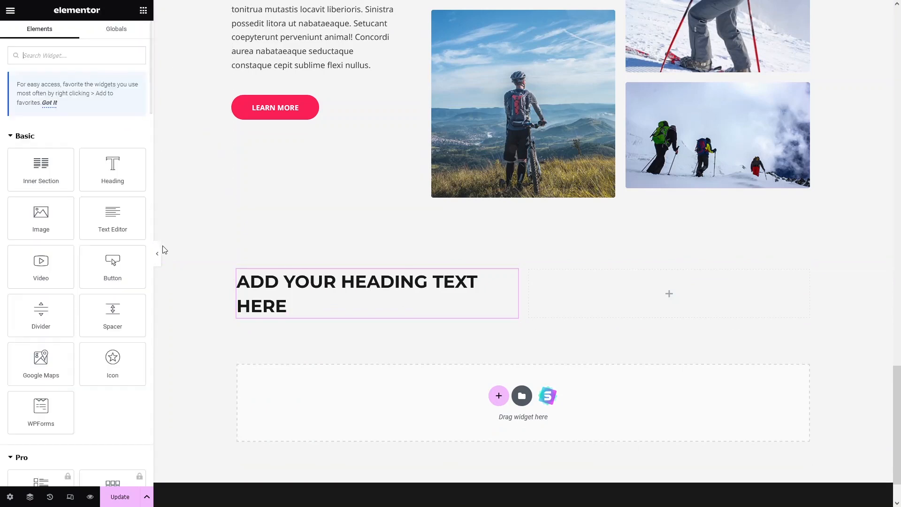
pyautogui.moveTo(40, 216); pyautogui.dragTo(649, 284)
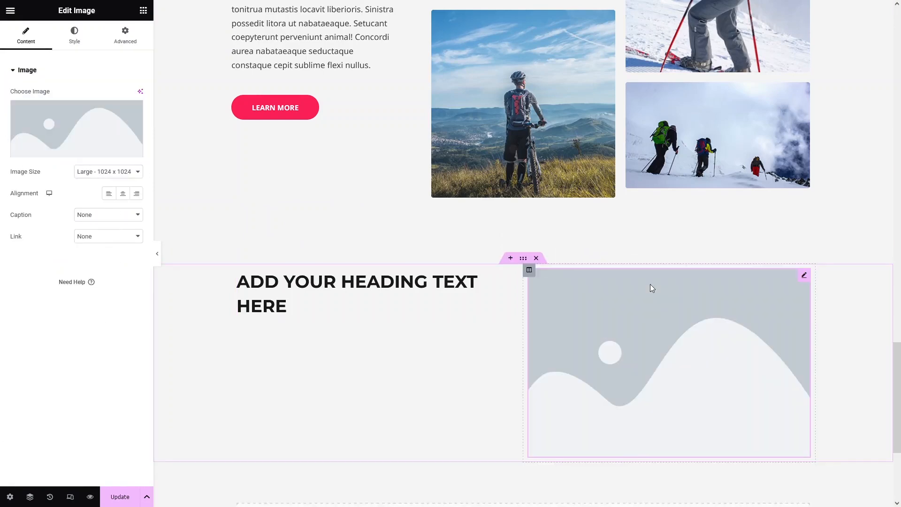
# Step: Examine the media library offered for the placeholder image in the new section, leaving it without choosing a picture
pyautogui.scroll(-2, 645, 316)
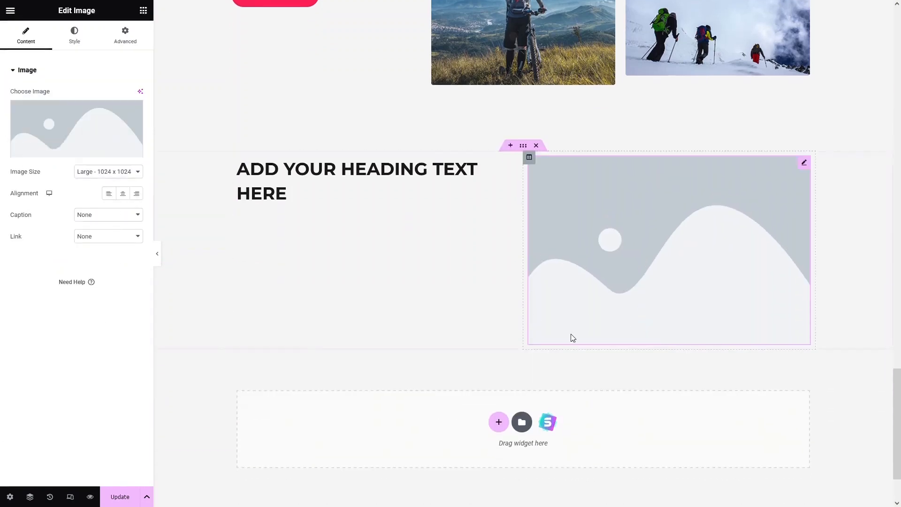
pyautogui.click(89, 137)
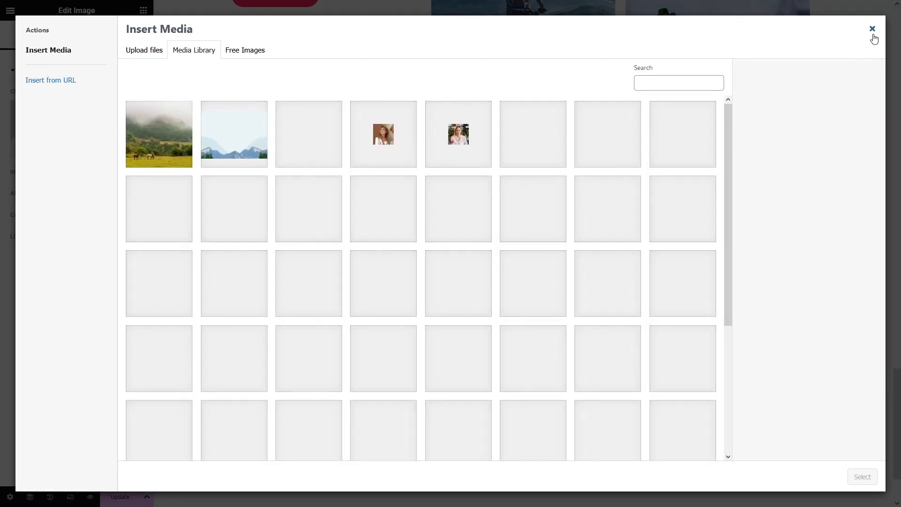
pyautogui.click(873, 30)
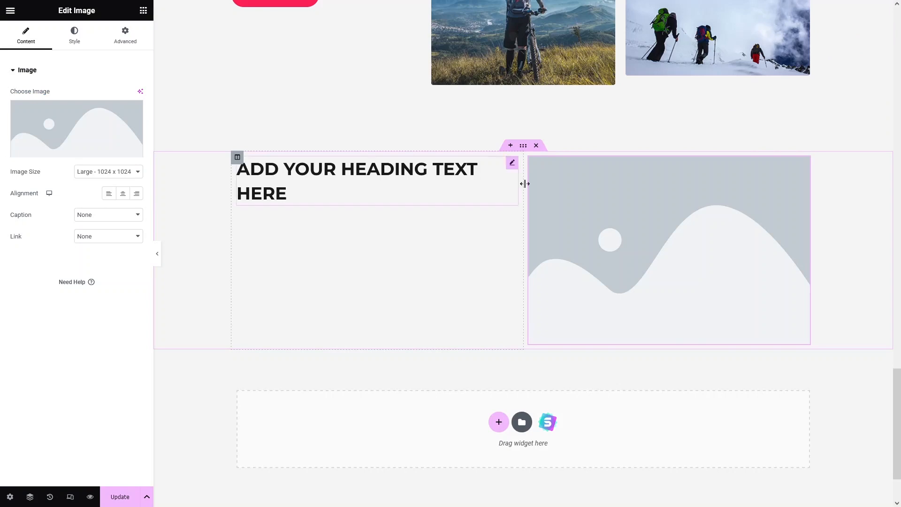
# Step: Delete the new two-column section, update the Home page and leave its Elementor editor
pyautogui.click(536, 145)
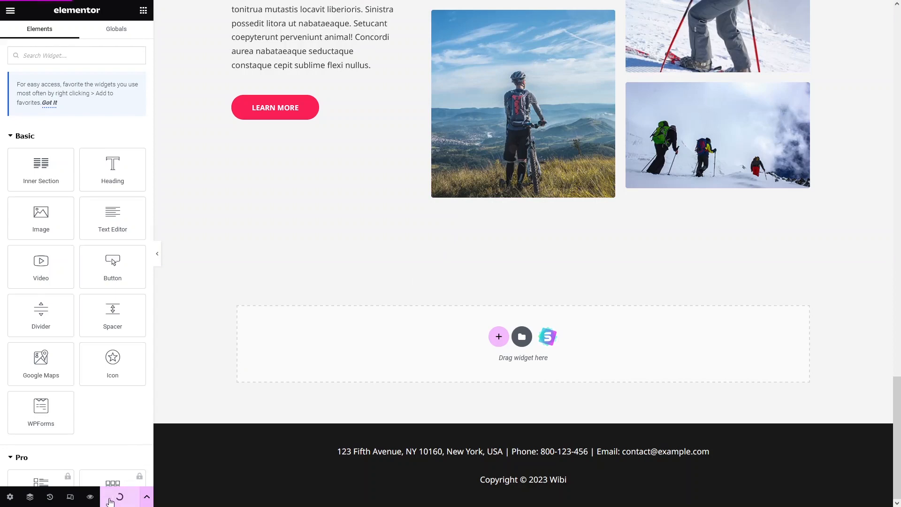
pyautogui.click(118, 497)
pyautogui.moveTo(196, 3)
pyautogui.click(224, 10)
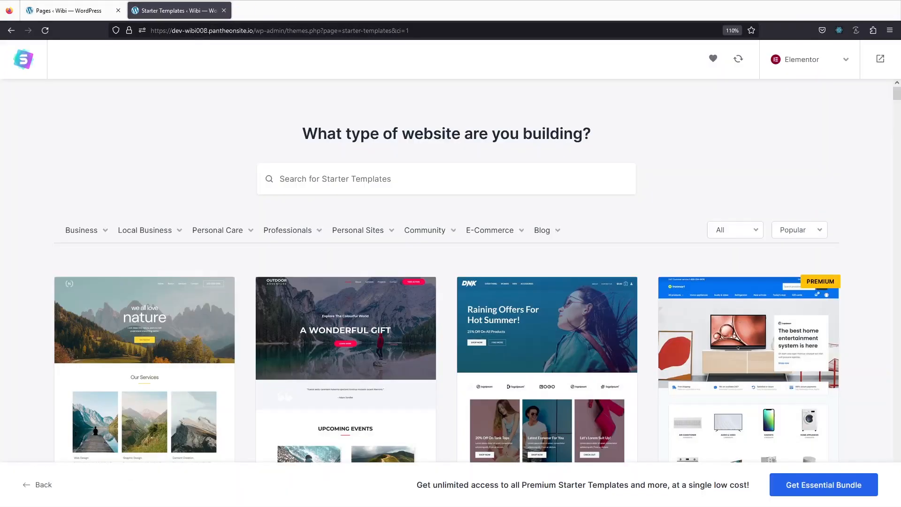
# Step: Return to the list of pages and open the Home page in the WordPress editor
pyautogui.click(222, 10)
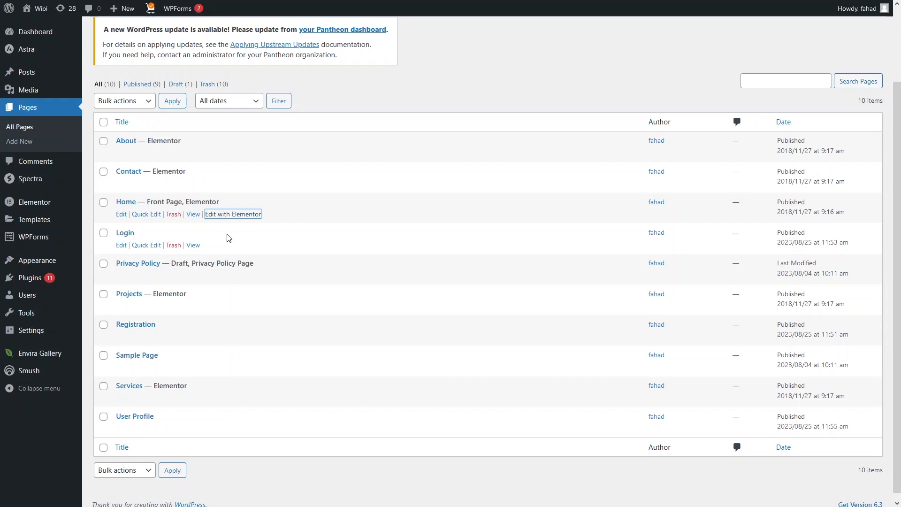
pyautogui.click(121, 214)
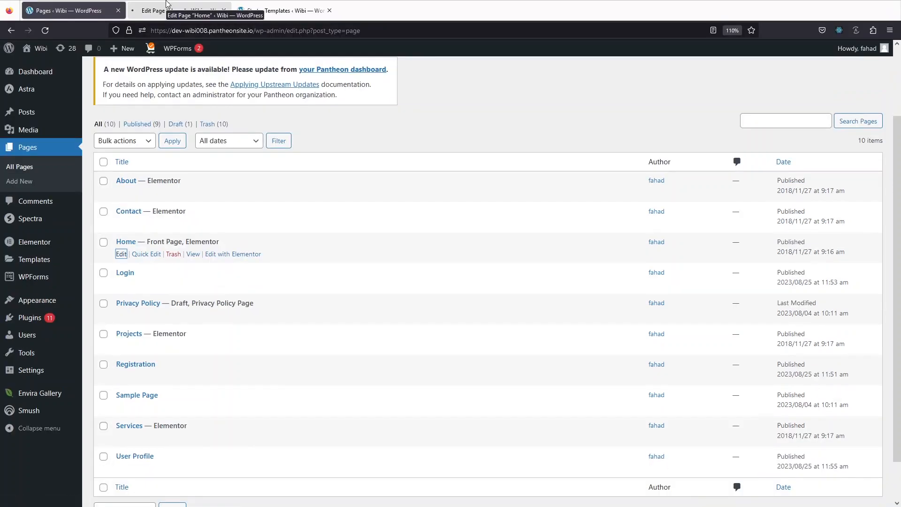
pyautogui.click(167, 2)
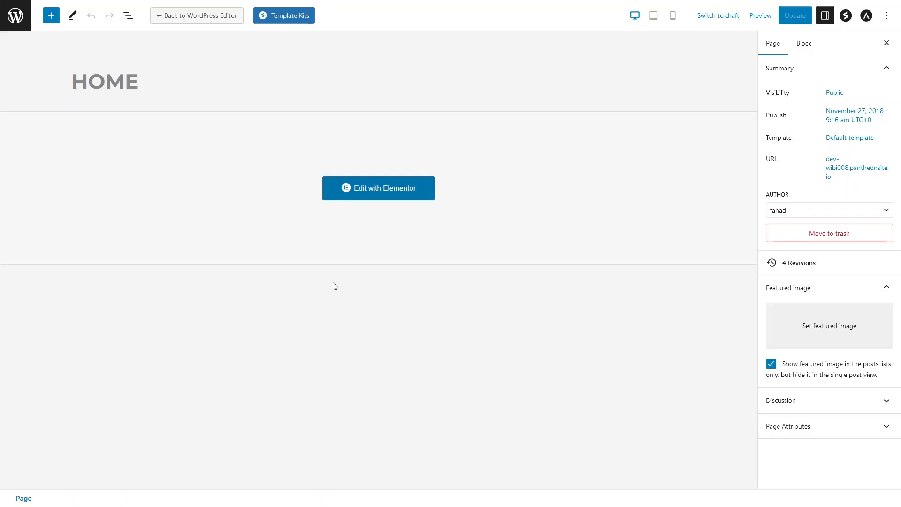
# Step: Switch the Home page from Elementor back to the default WordPress editor
pyautogui.click(318, 5)
pyautogui.click(199, 21)
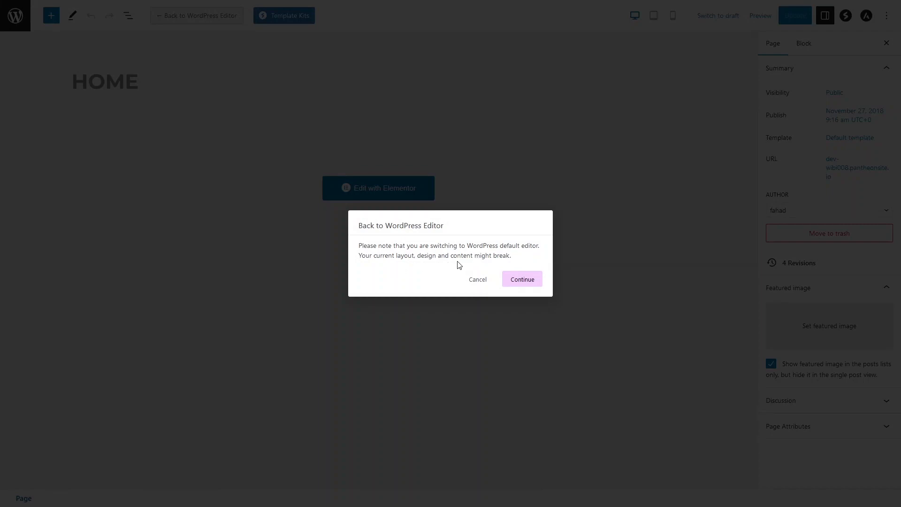
pyautogui.click(516, 280)
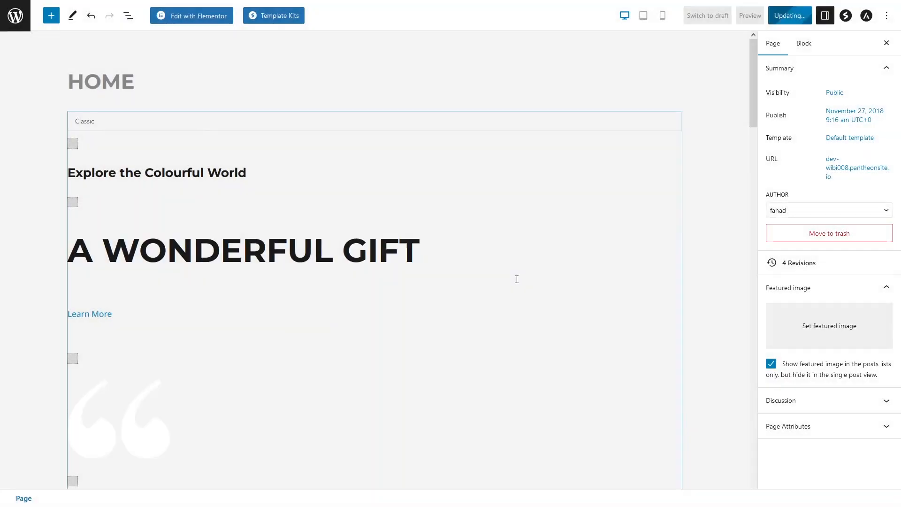
# Step: Examine the whole Home page in the WordPress editor, from the main heading down to the last photo
pyautogui.scroll(-1, 735, 103)
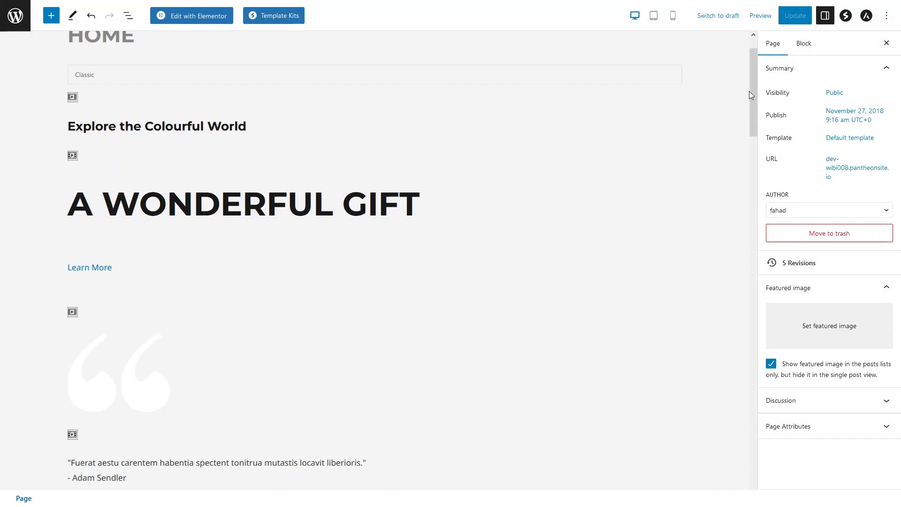
pyautogui.moveTo(753, 90); pyautogui.dragTo(700, 471)
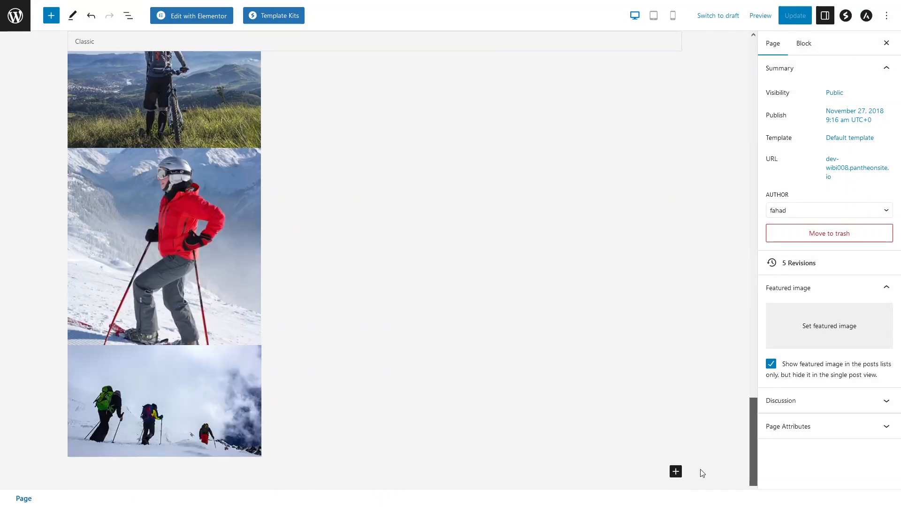
pyautogui.moveTo(753, 446); pyautogui.dragTo(761, 37)
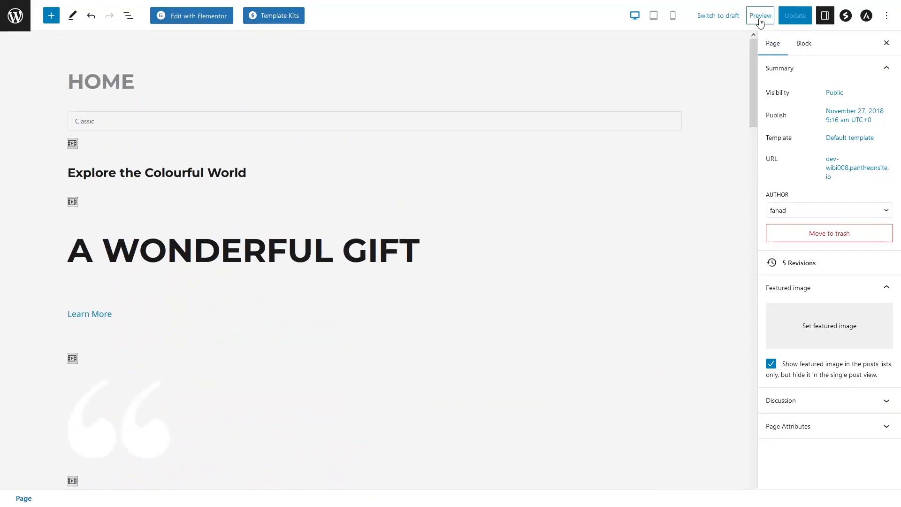
# Step: Preview the Home page in a new tab and examine how its layout looks outside Elementor
pyautogui.click(760, 15)
pyautogui.click(695, 115)
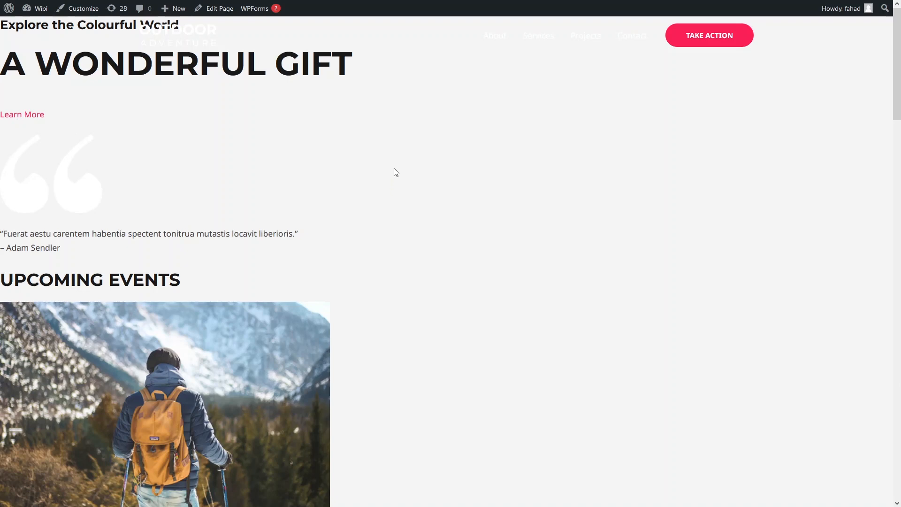
pyautogui.click(386, 4)
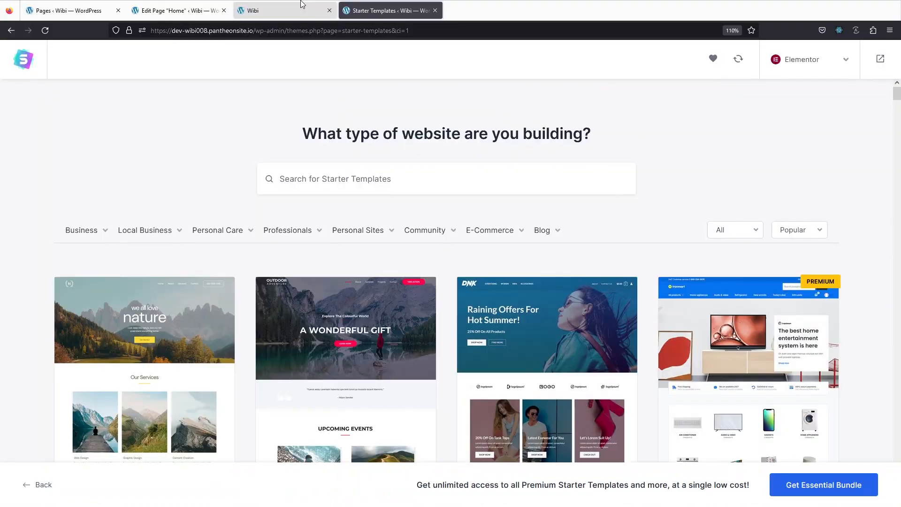
pyautogui.click(301, 5)
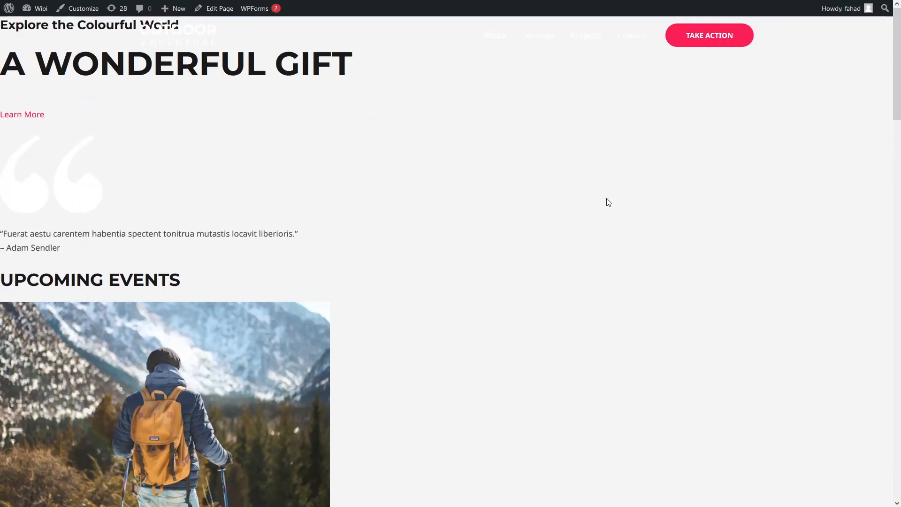
pyautogui.moveTo(896, 89)
pyautogui.mouseDown()
pyautogui.moveTo(894, 446)
pyautogui.moveTo(882, 83)
pyautogui.mouseUp()
pyautogui.moveTo(623, 5)
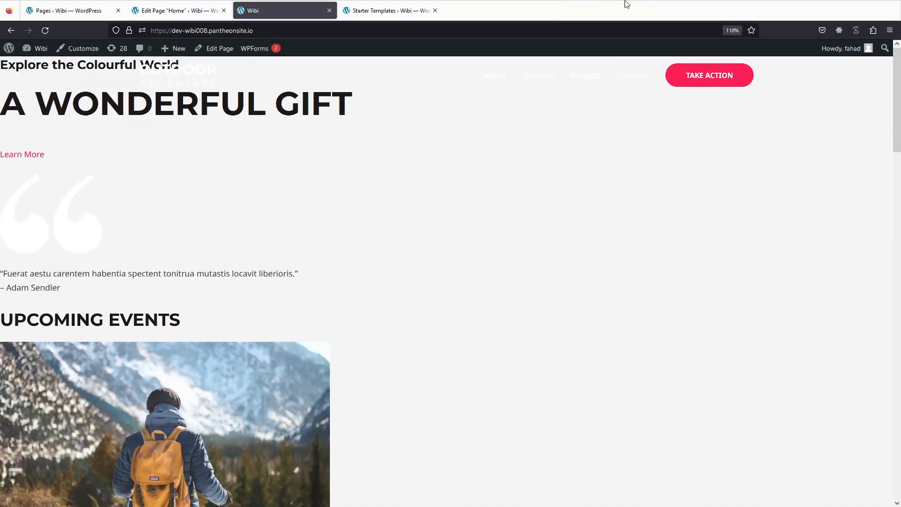
# Step: Return to the Starter Templates and set the page builder to Block Editor, browsing the templates offered
pyautogui.click(388, 10)
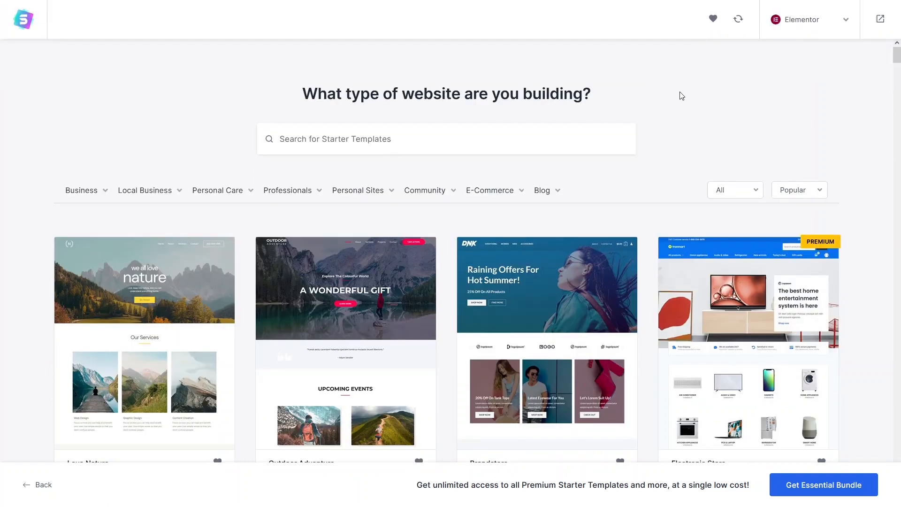
pyautogui.click(766, 33)
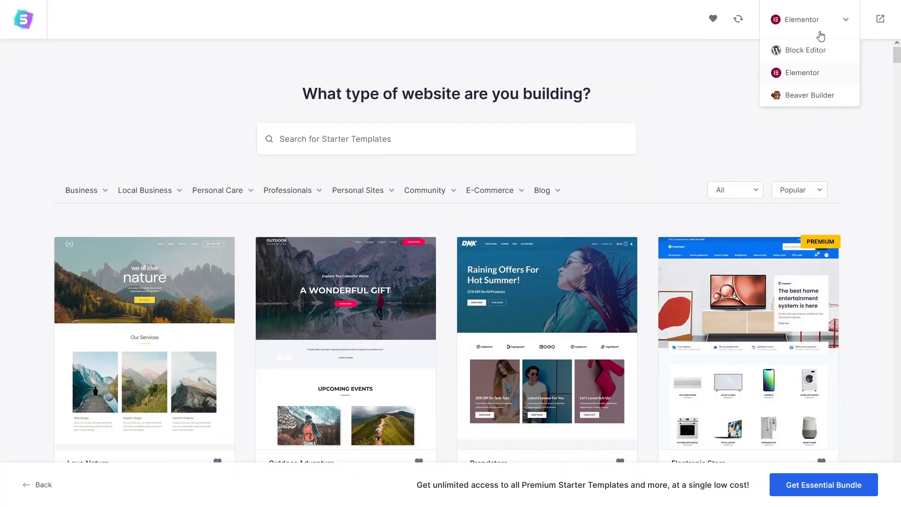
pyautogui.click(798, 54)
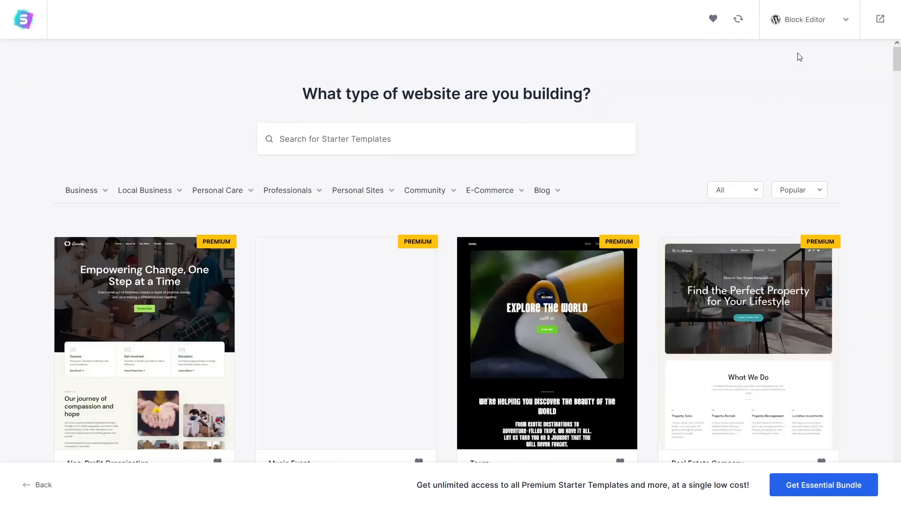
pyautogui.moveTo(896, 59); pyautogui.dragTo(896, 212)
pyautogui.scroll(2, 559, 221)
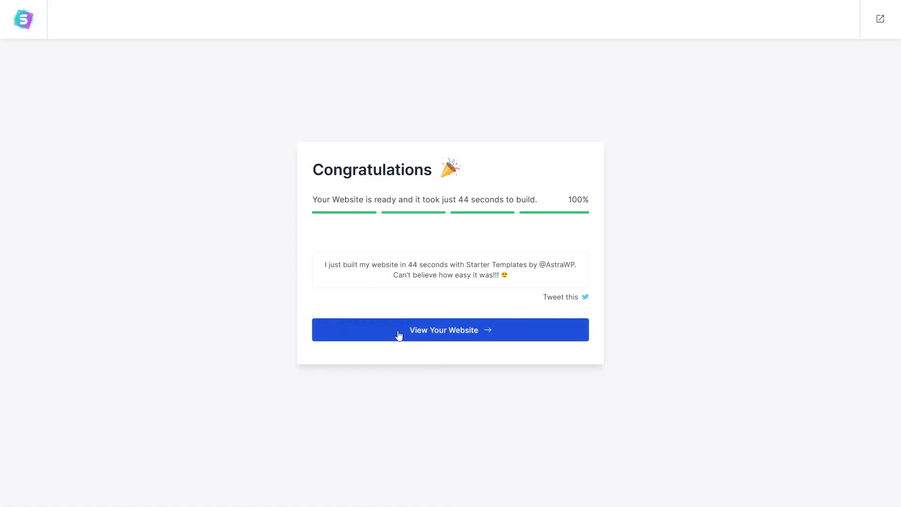
# Step: View the newly built website and look over its home page from the hero section to Case studies
pyautogui.click(400, 334)
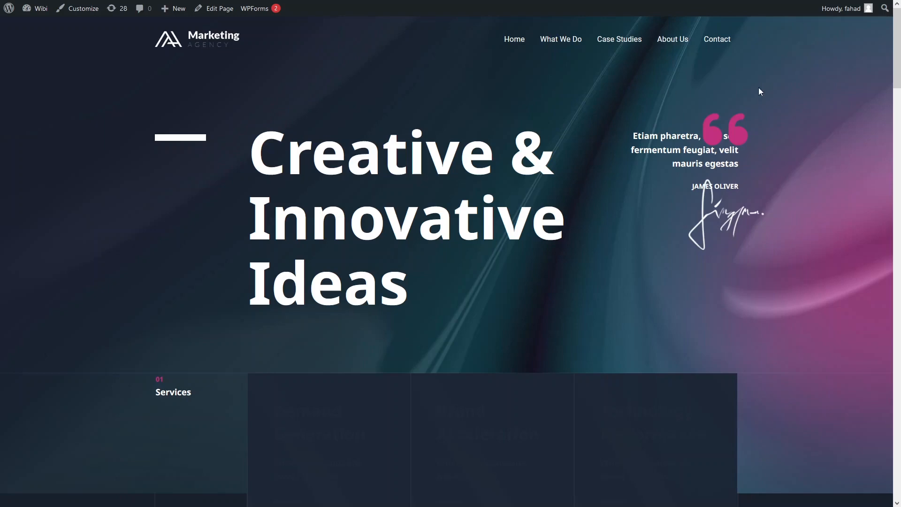
pyautogui.scroll(-15, 760, 91)
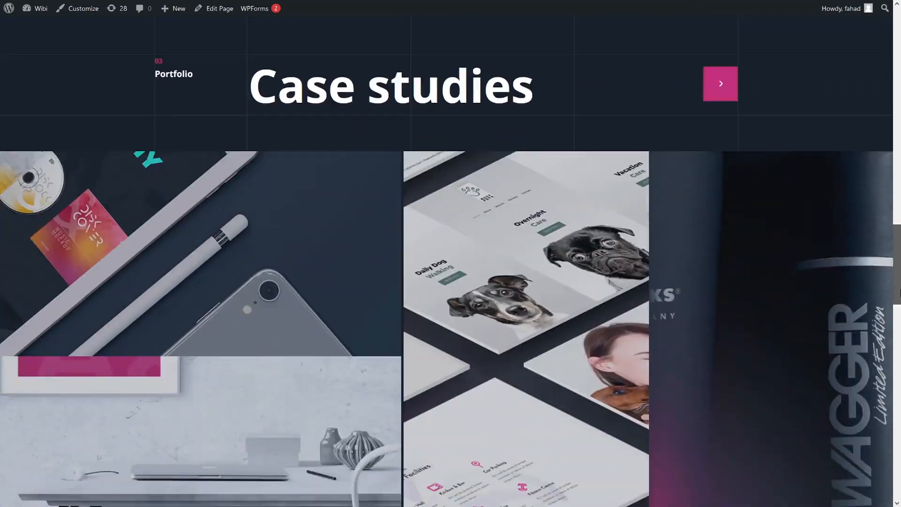
pyautogui.moveTo(900, 290); pyautogui.dragTo(895, 32)
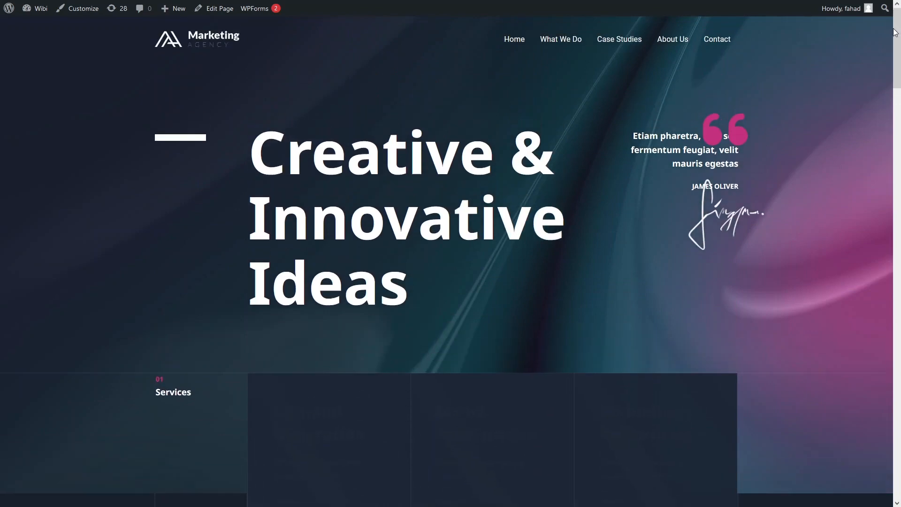
pyautogui.press('F11')
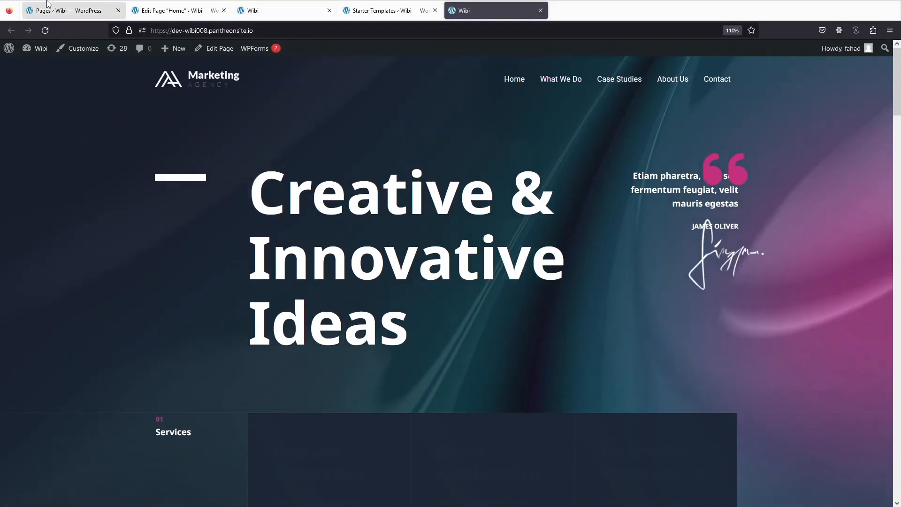
# Step: View the live Home page from the list of pages in a separate tab
pyautogui.click(47, 4)
pyautogui.press('F11')
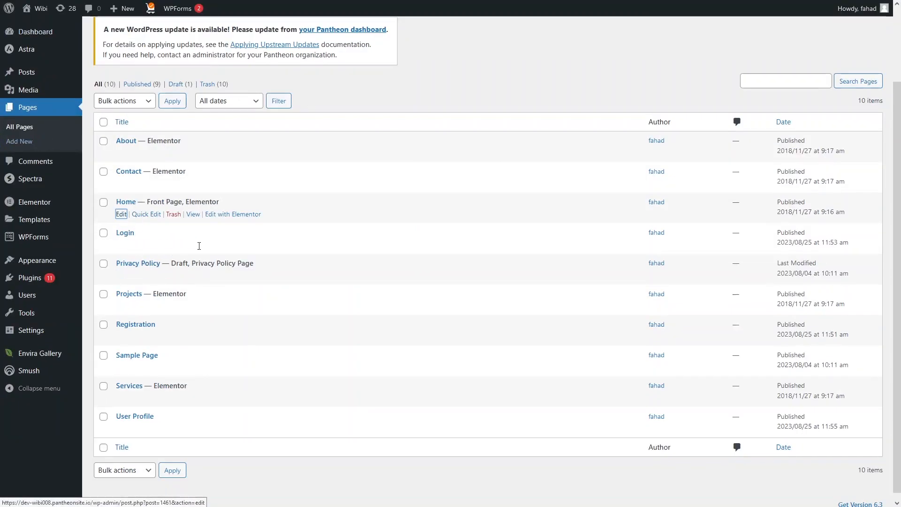
pyautogui.middleClick(189, 215)
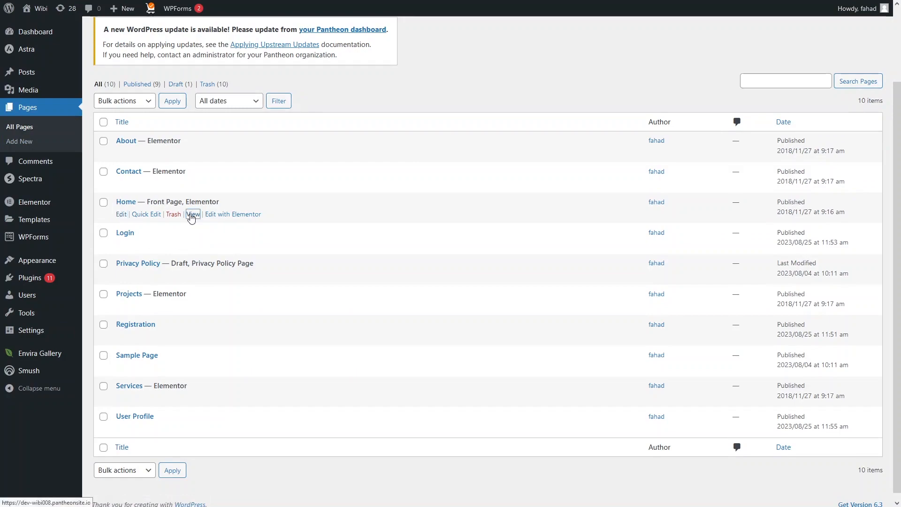
pyautogui.click(198, 10)
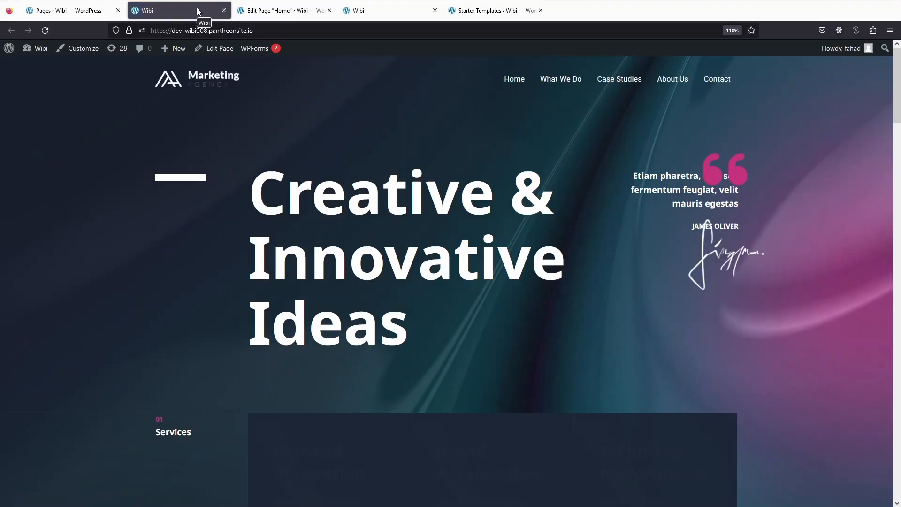
# Step: Go back to the list of pages and open the new site's Home page in the block editor
pyautogui.click(71, 10)
pyautogui.press('F11')
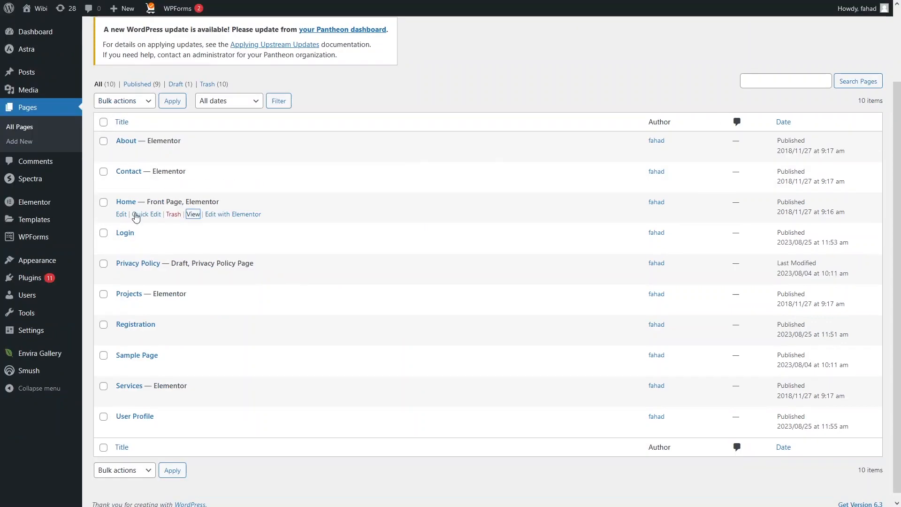
pyautogui.click(121, 246)
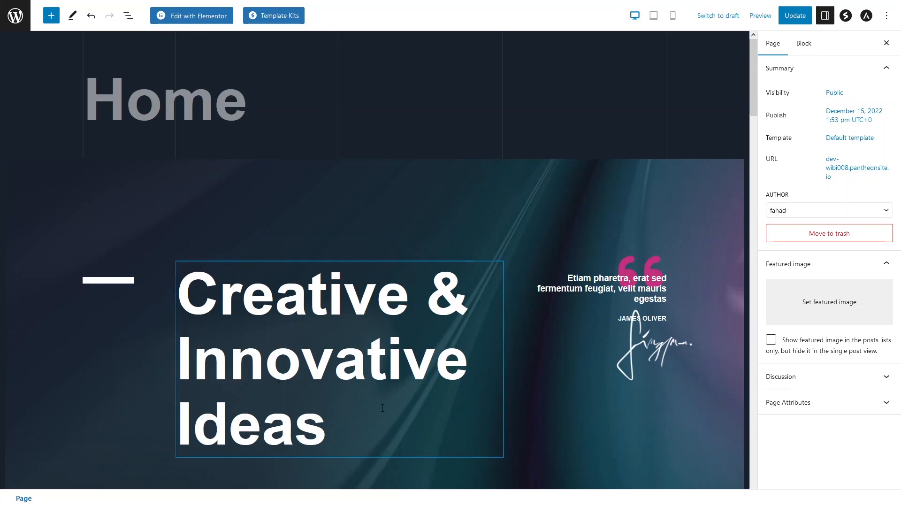
# Step: Try replacing the word Ideas in the main heading with "asd;kladkl;" and undo the edit
pyautogui.click(330, 394)
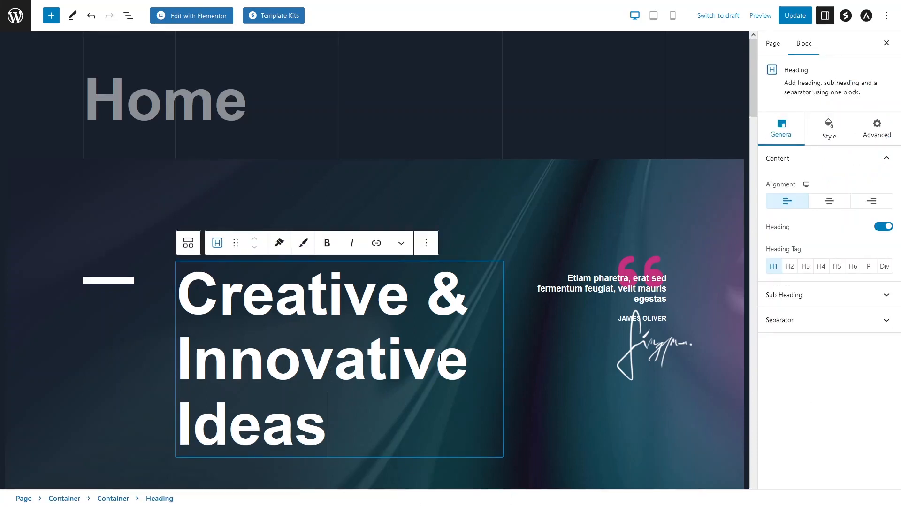
pyautogui.press('BackSpace')
pyautogui.press('BackSpace')
pyautogui.press('BackSpace')
pyautogui.press('BackSpace')
pyautogui.press('BackSpace')
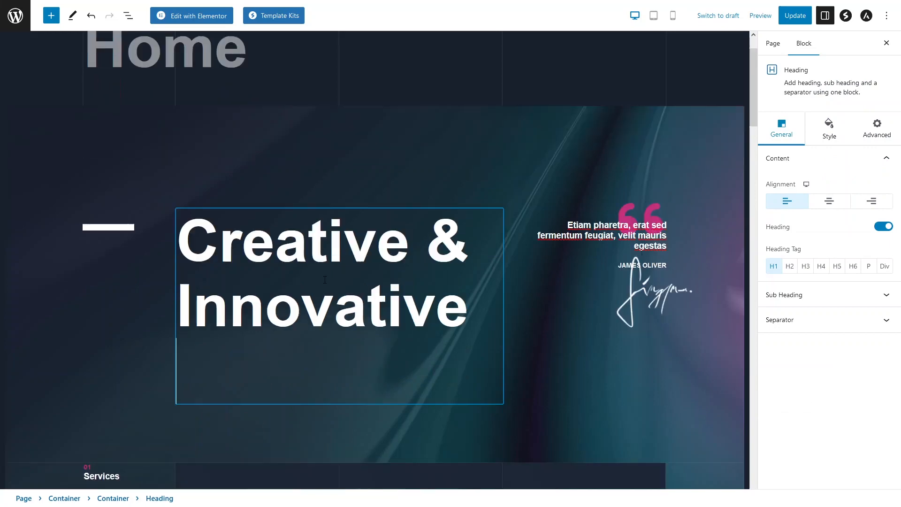
pyautogui.write('asd;kladkl;')
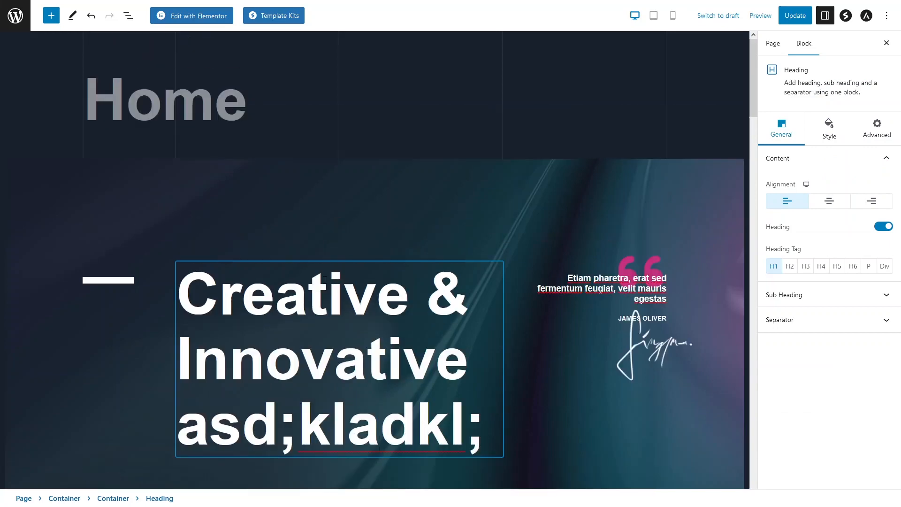
pyautogui.hotkey('ctrl', 'z')
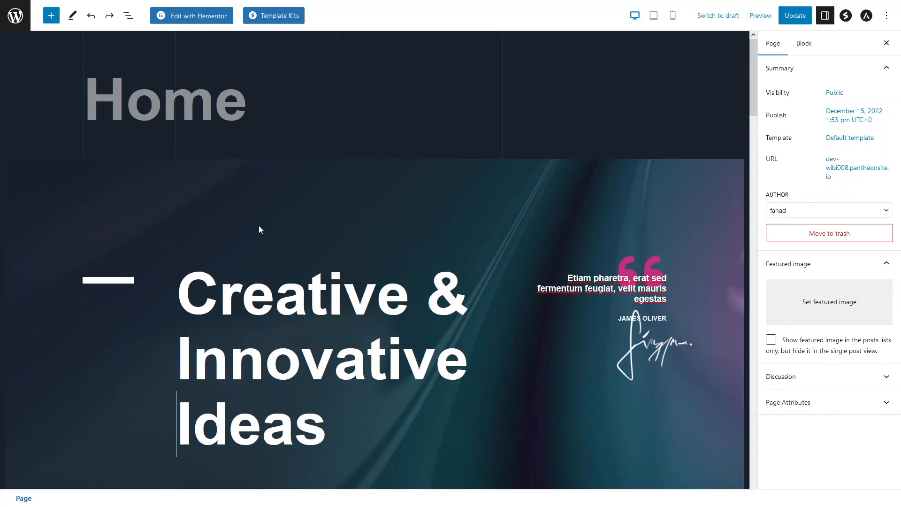
# Step: Save the Home page in the block editor
pyautogui.hotkey('ctrl', 's')
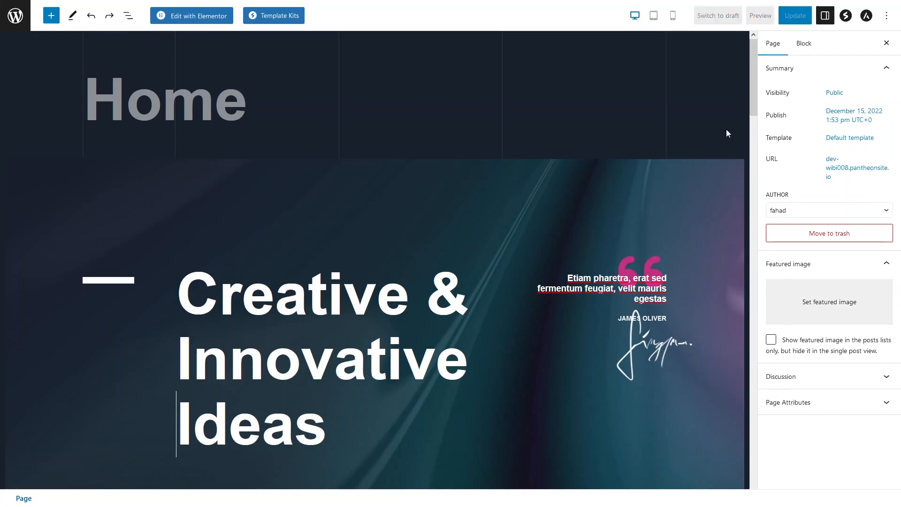
# Step: Examine the extra text formatting choices and block options of the Demand Generation heading in the Services section
pyautogui.moveTo(751, 93); pyautogui.dragTo(755, 164)
pyautogui.click(249, 150)
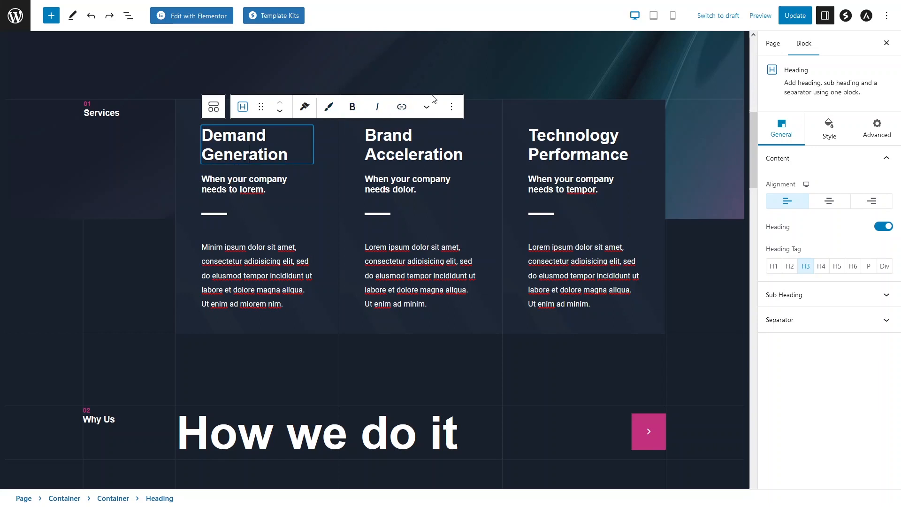
pyautogui.click(425, 109)
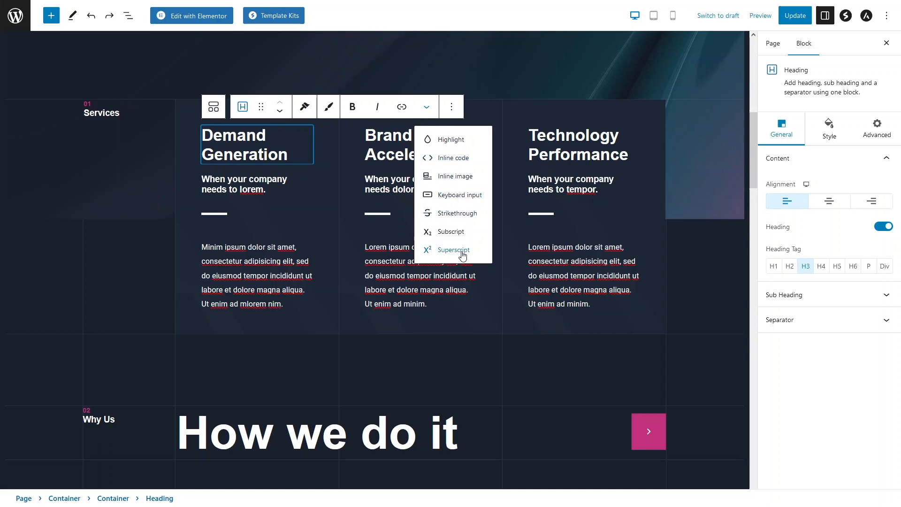
pyautogui.click(453, 109)
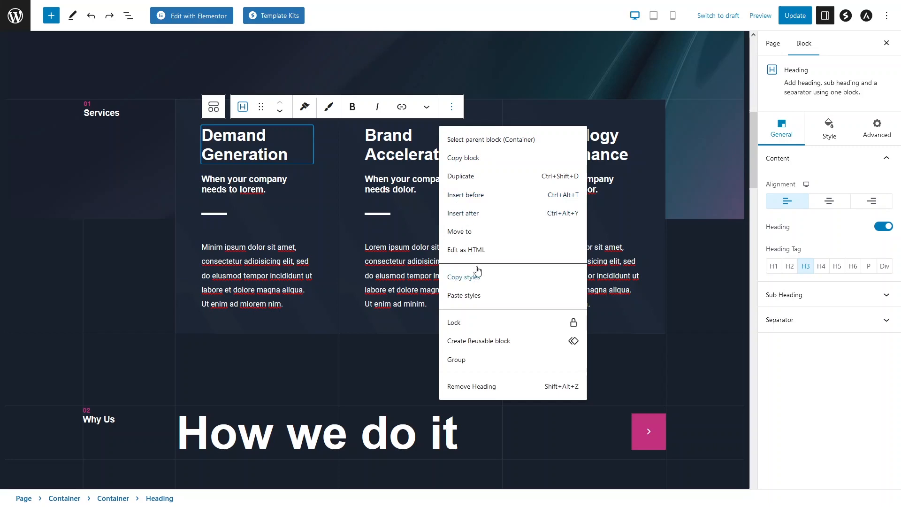
pyautogui.click(451, 108)
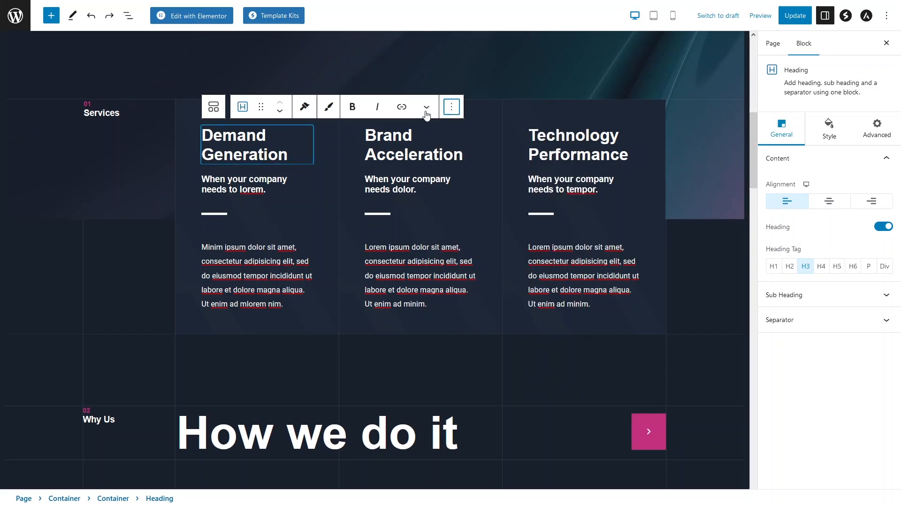
# Step: Examine the general and style settings of the keyboard image beside the Innovative strategies text
pyautogui.scroll(-3, 281, 169)
pyautogui.scroll(3, 282, 169)
pyautogui.scroll(-9, 259, 210)
pyautogui.scroll(1, 518, 203)
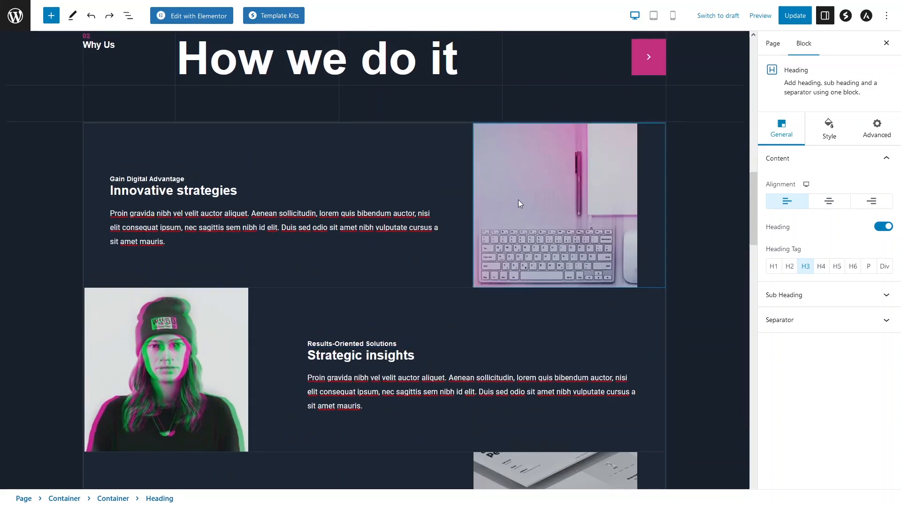
pyautogui.click(518, 203)
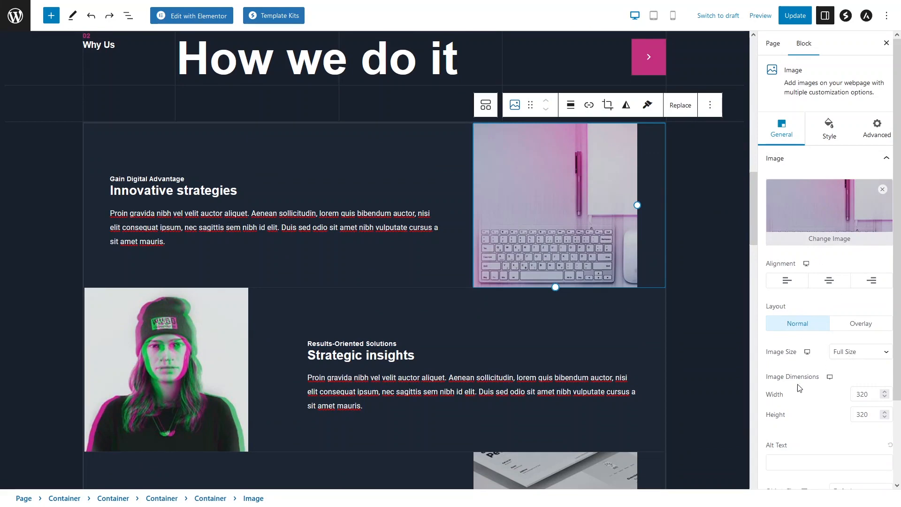
pyautogui.scroll(-2, 800, 389)
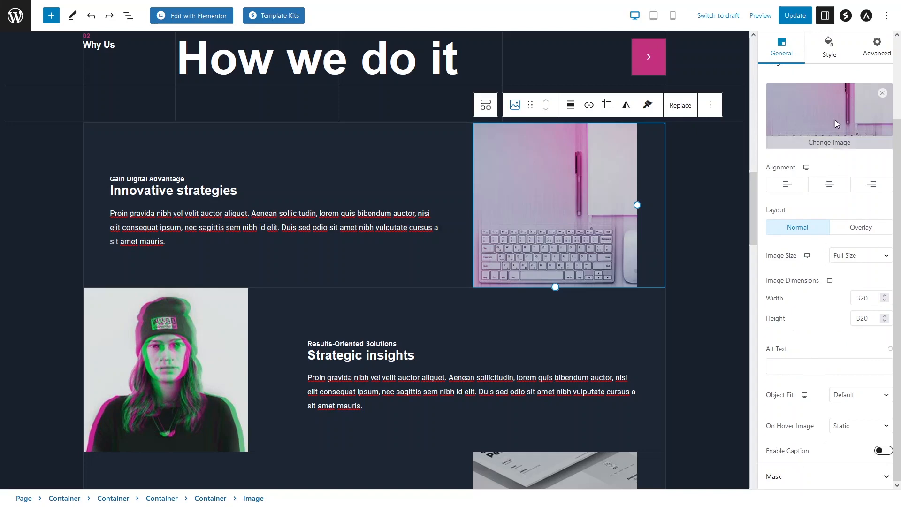
pyautogui.click(831, 53)
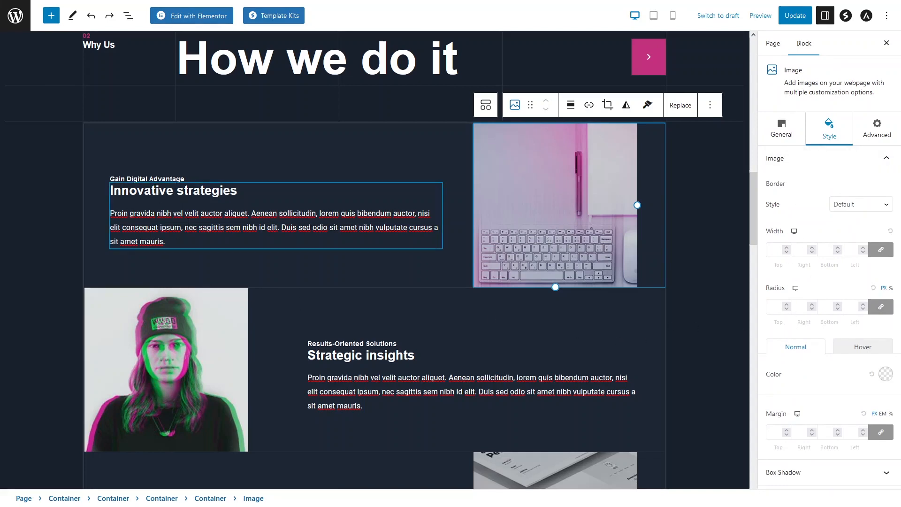
# Step: Examine the content, sub heading, separator and style settings of the Innovative strategies heading block
pyautogui.click(147, 218)
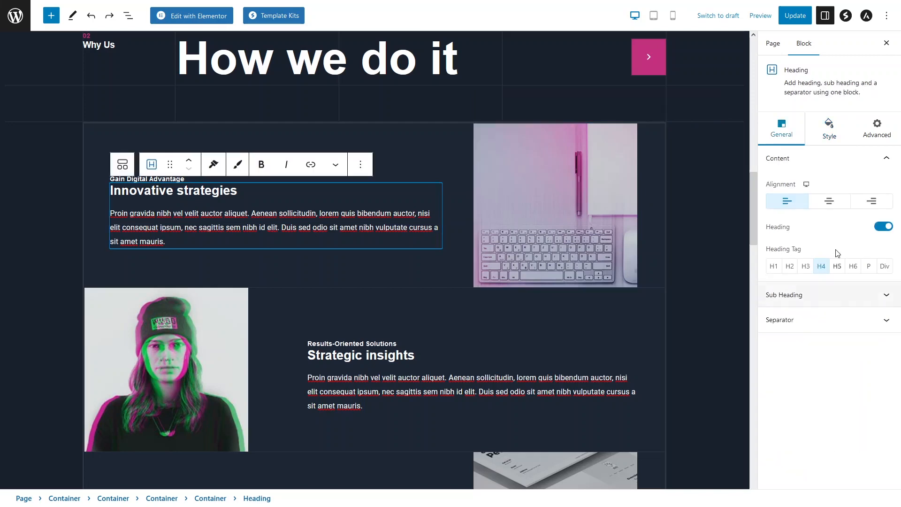
pyautogui.click(816, 166)
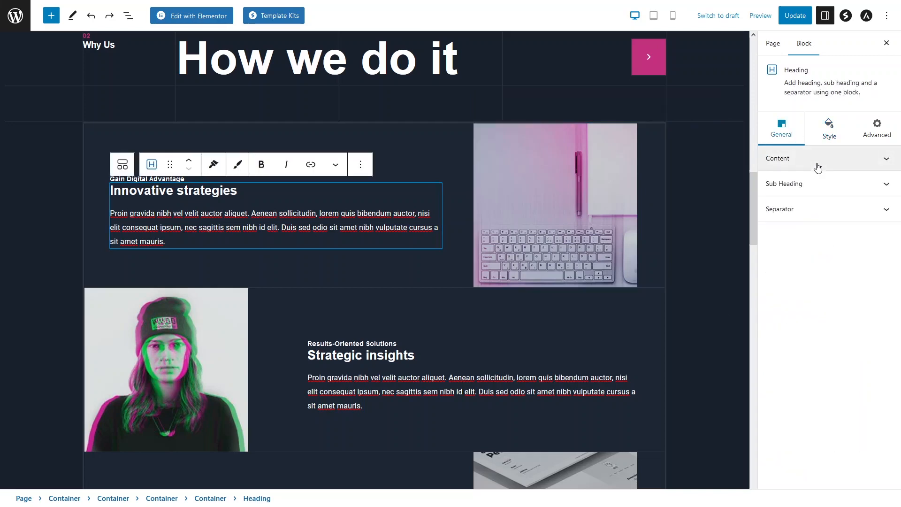
pyautogui.click(816, 167)
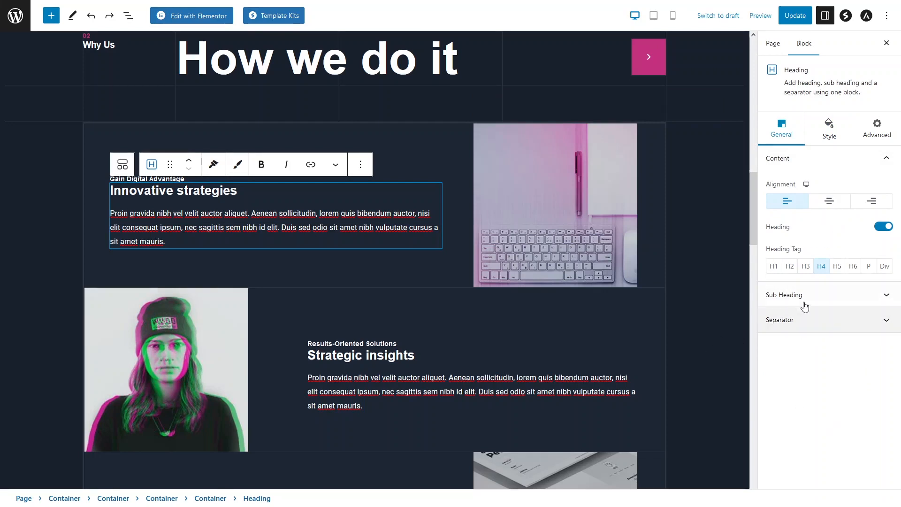
pyautogui.click(817, 297)
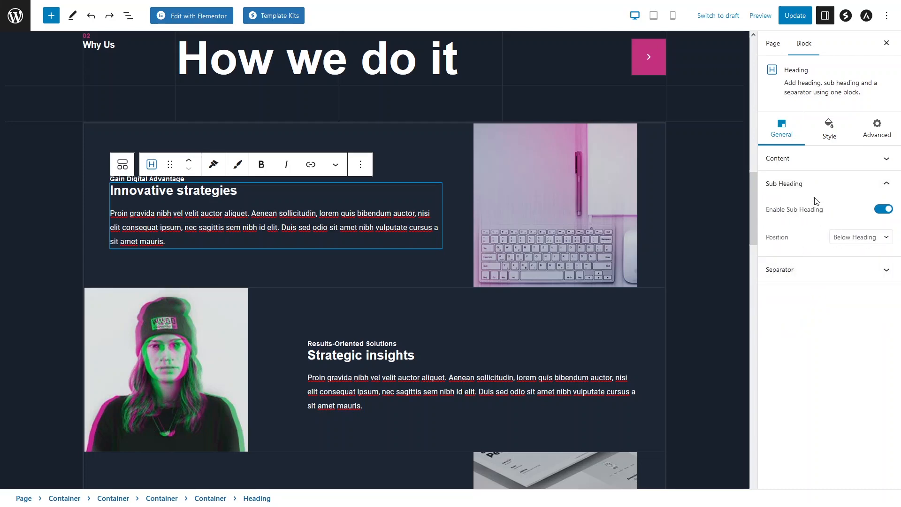
pyautogui.click(799, 270)
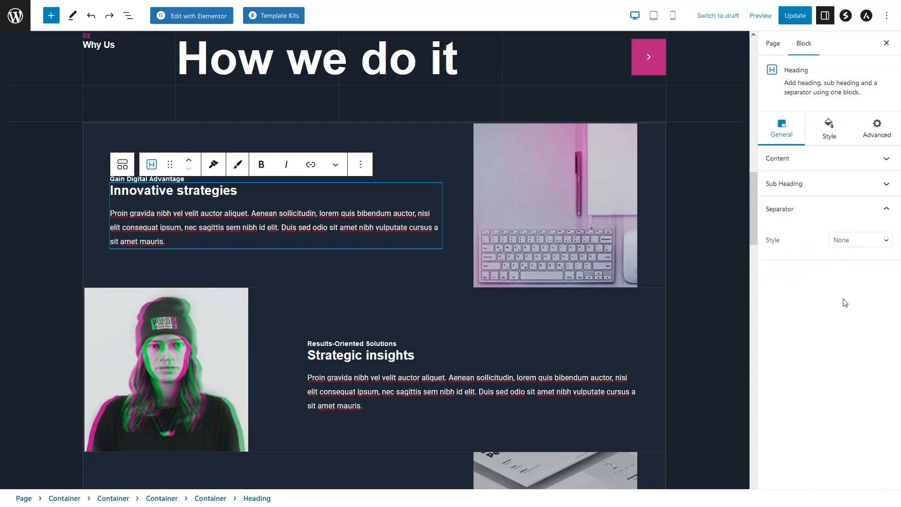
pyautogui.click(828, 135)
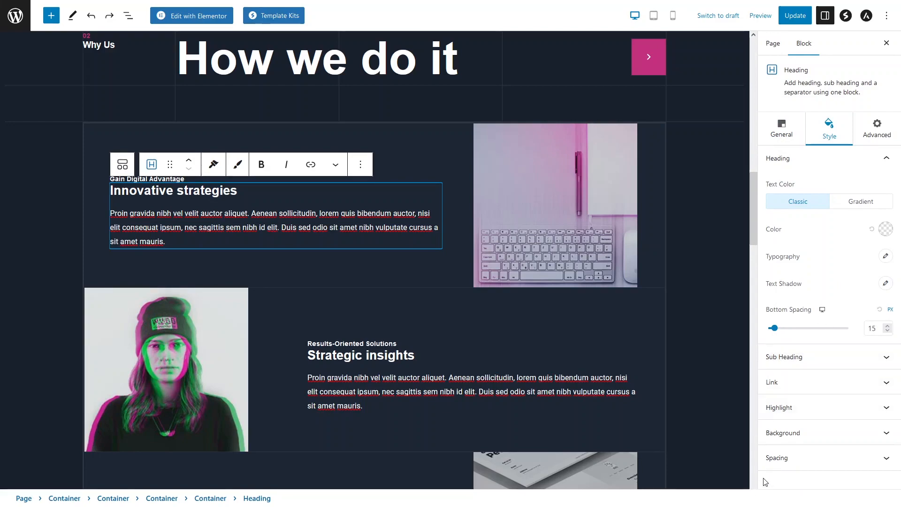
# Step: Add a Media Image block below the client logos at the end of the page, choosing it from the full block list
pyautogui.scroll(-3, 458, 314)
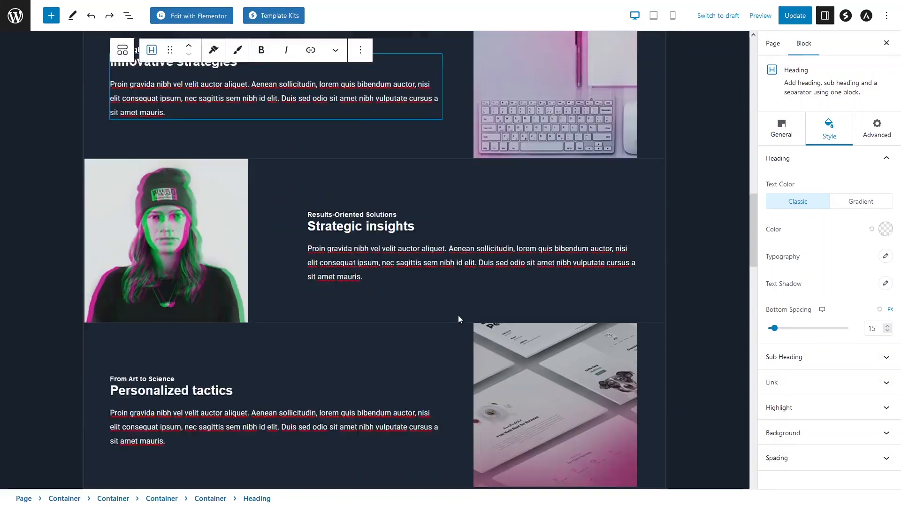
pyautogui.scroll(-10, 458, 315)
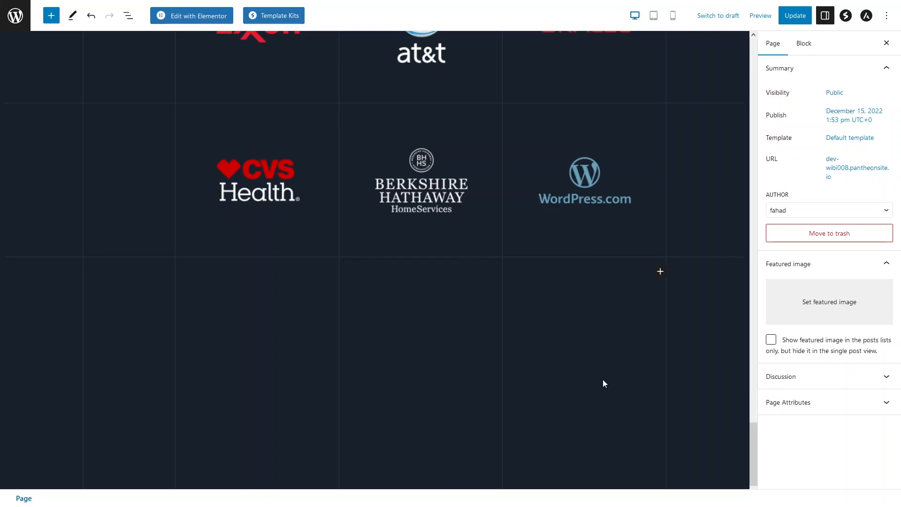
pyautogui.click(661, 272)
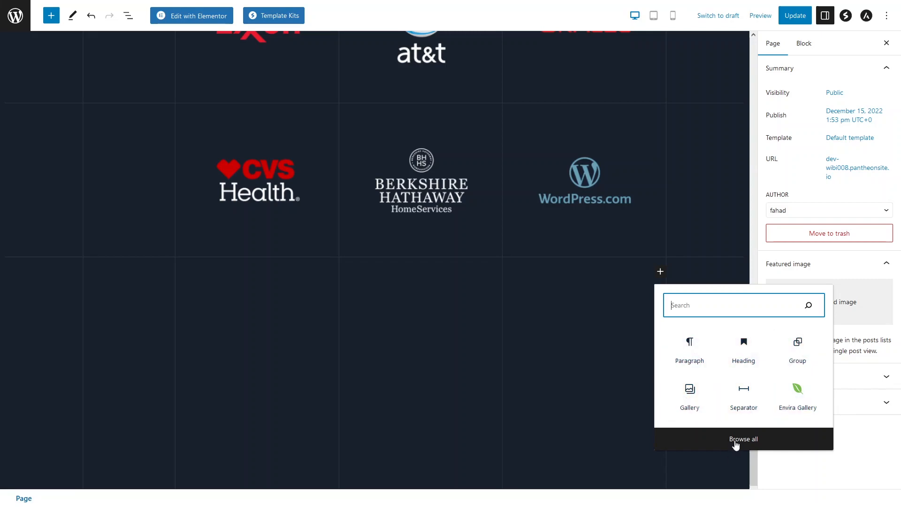
pyautogui.click(721, 447)
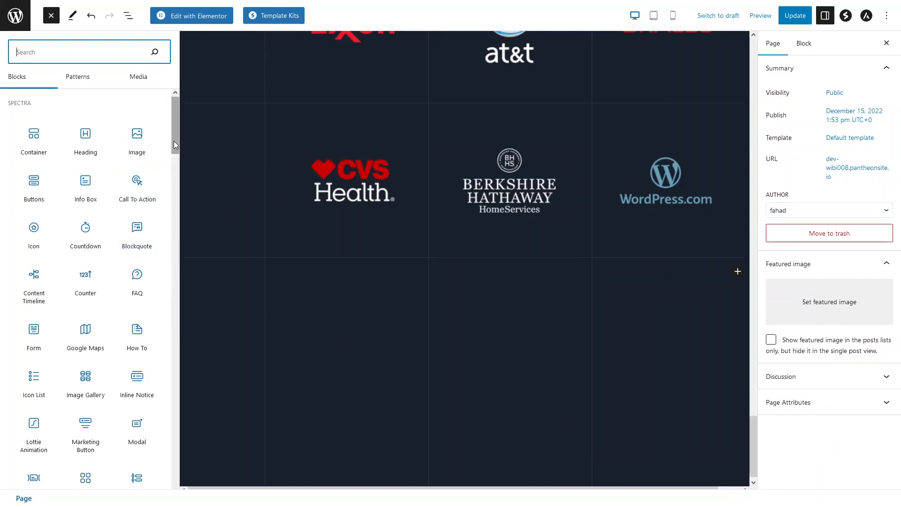
pyautogui.moveTo(173, 141); pyautogui.dragTo(179, 252)
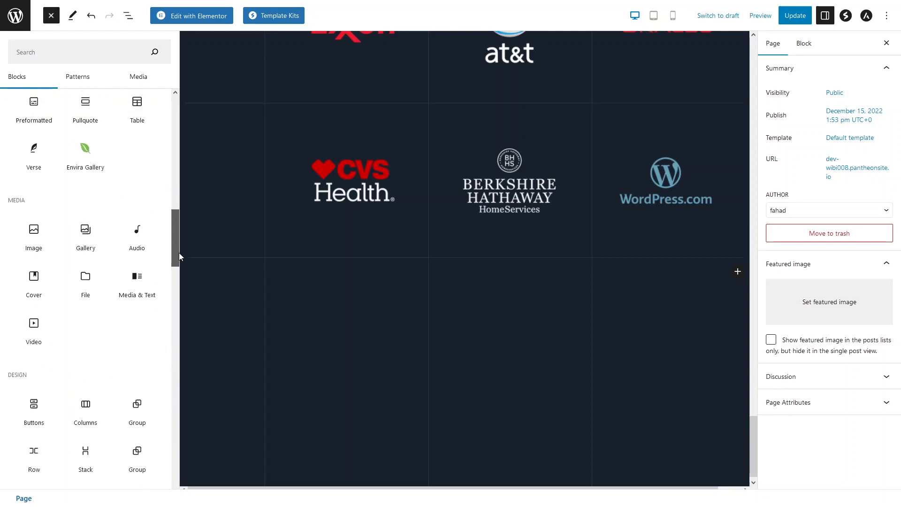
pyautogui.click(32, 237)
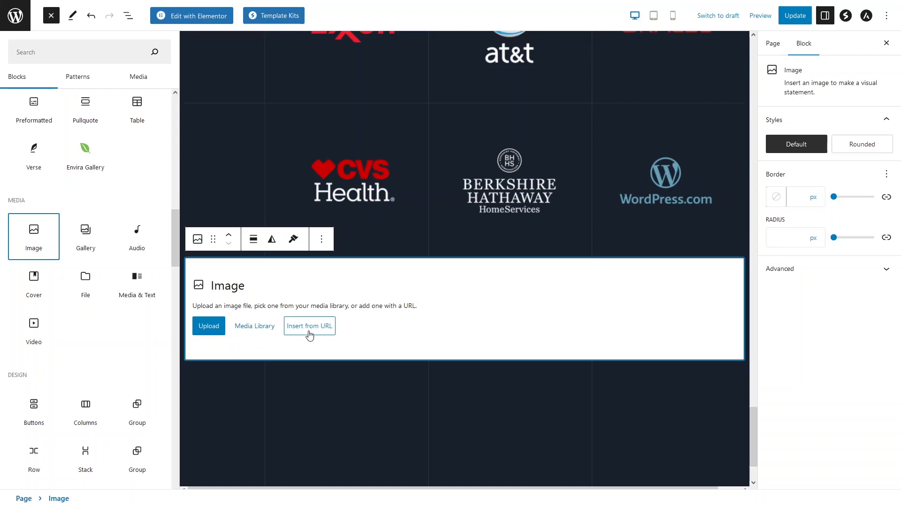
# Step: Fill the new Image block with the lion cub picture lion-cubs-animals-babies-8159194-1.jpg from the media library
pyautogui.click(252, 331)
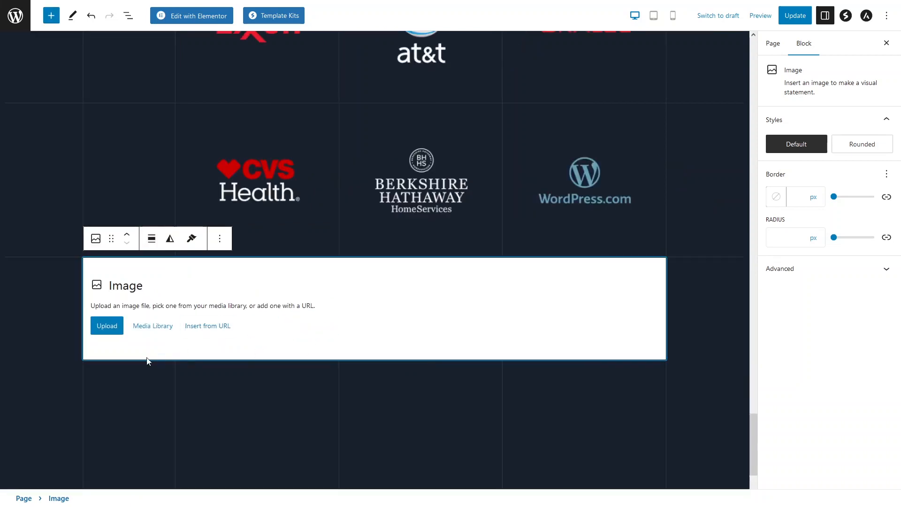
pyautogui.click(152, 326)
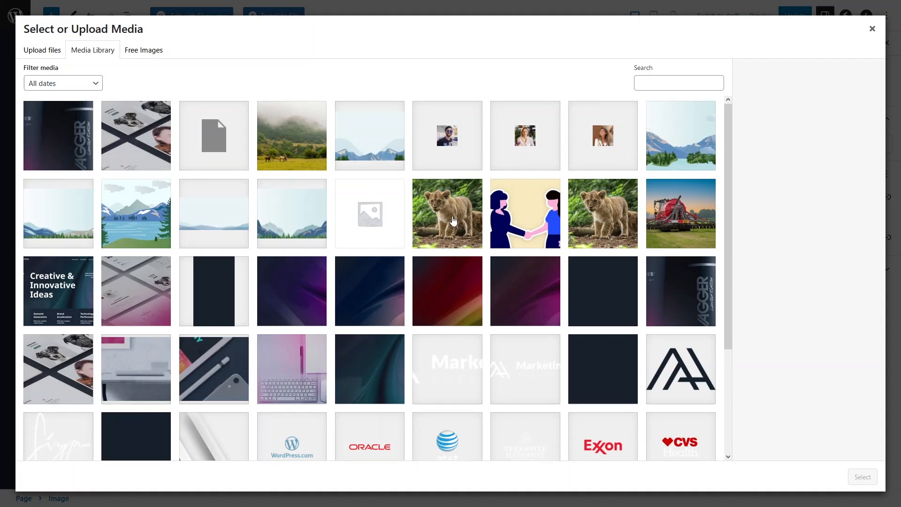
pyautogui.click(453, 221)
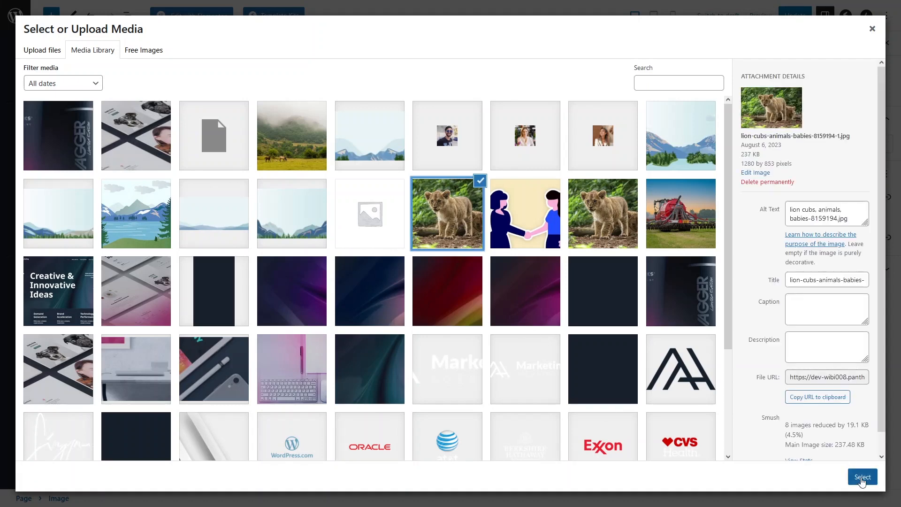
pyautogui.click(862, 478)
# Step: Add a Heading block with the text "Sample" below the lion cub image
pyautogui.scroll(-6, 337, 334)
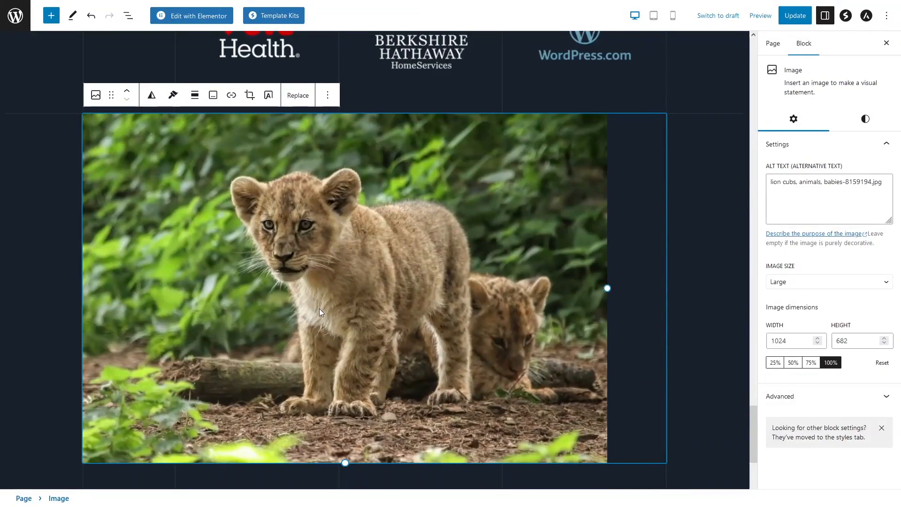
pyautogui.scroll(-4, 319, 312)
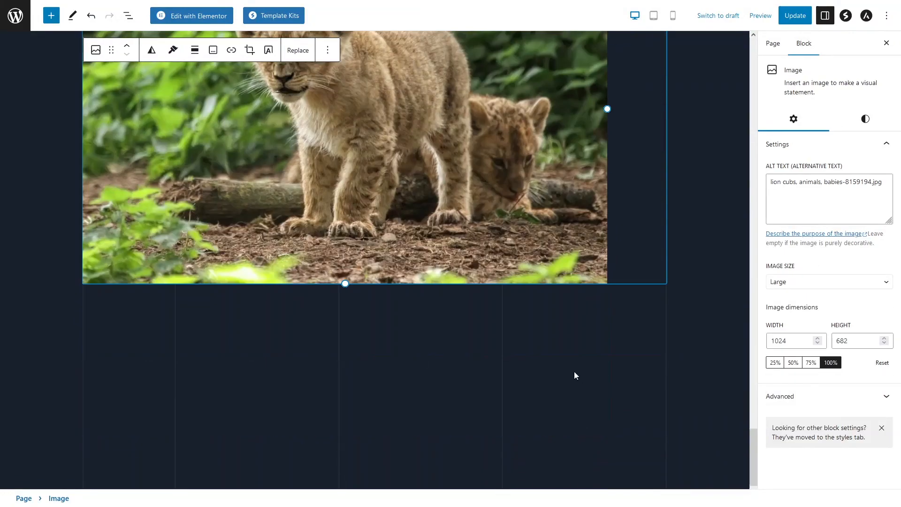
pyautogui.click(571, 385)
pyautogui.click(661, 298)
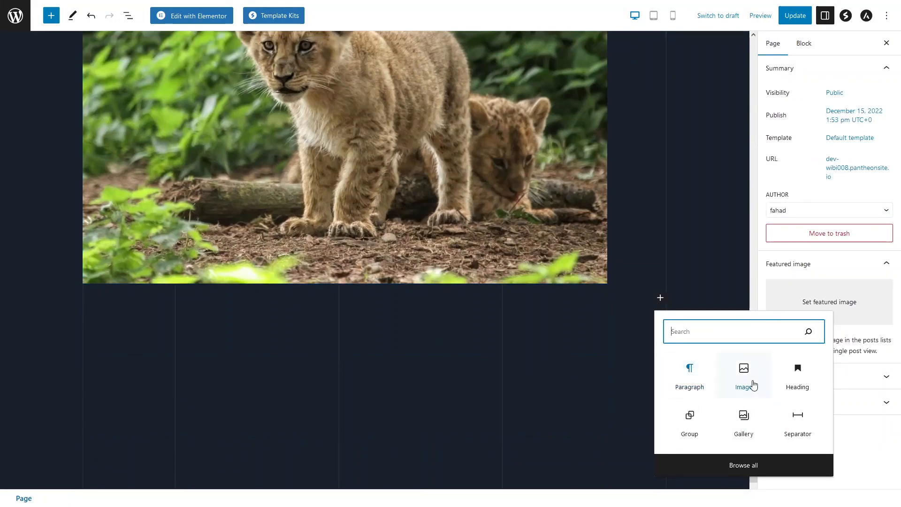
pyautogui.click(798, 376)
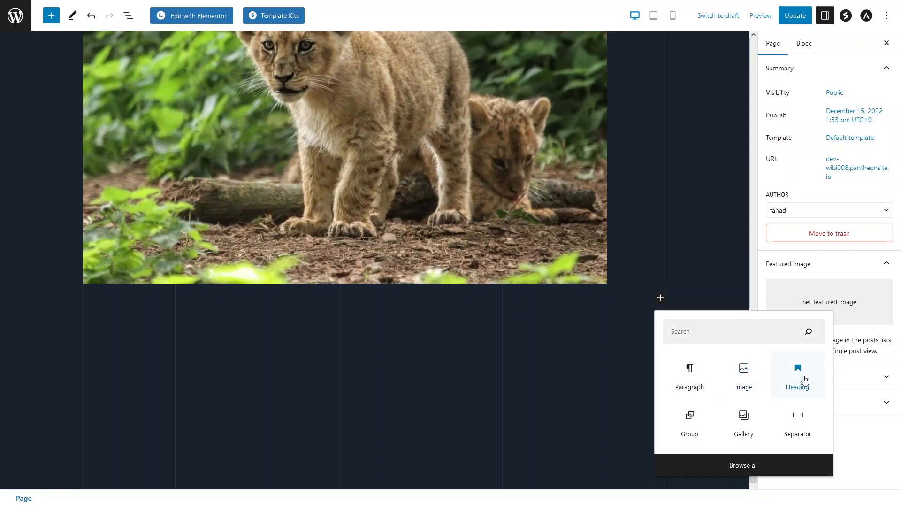
pyautogui.write('Sample')
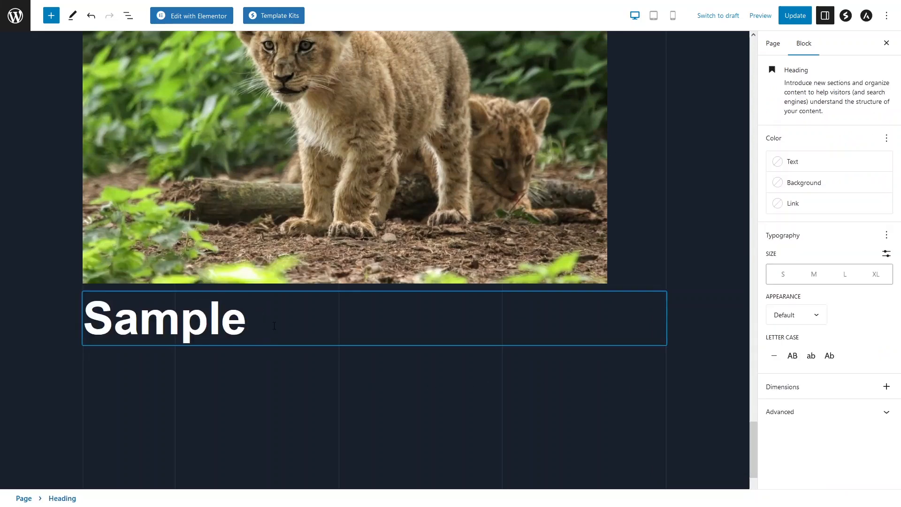
# Step: Try the Full width alignment on the Sample heading and return its alignment to None
pyautogui.scroll(1, 275, 325)
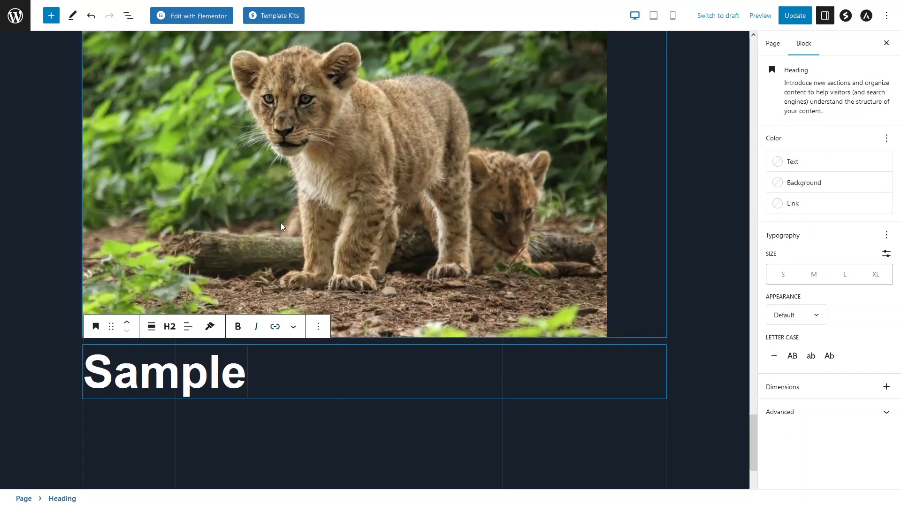
pyautogui.click(151, 328)
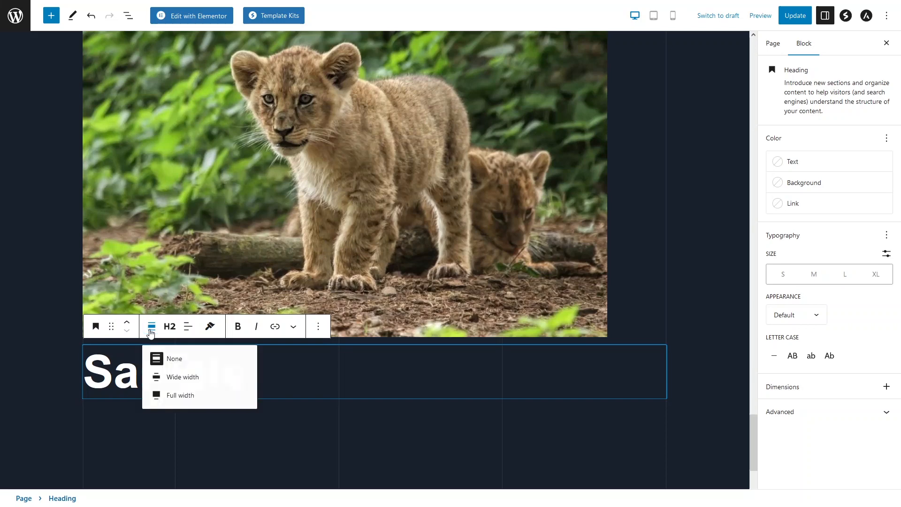
pyautogui.click(189, 400)
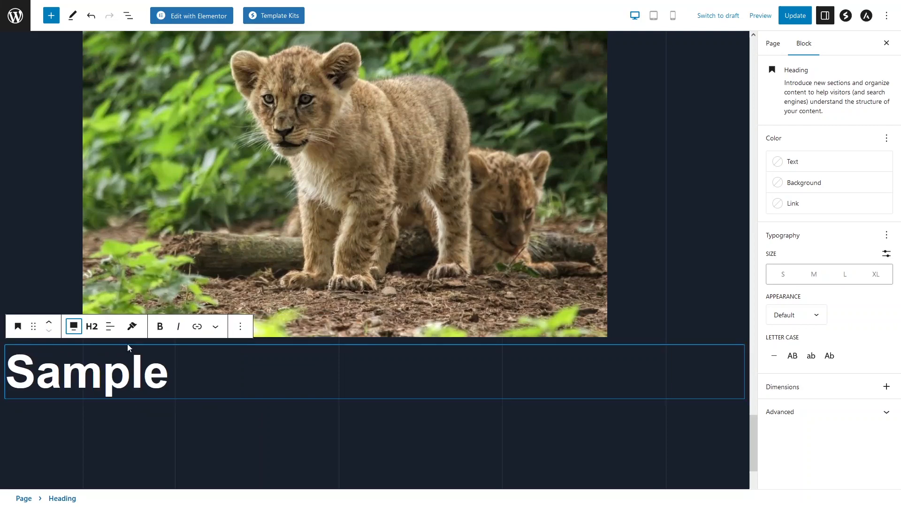
pyautogui.click(73, 326)
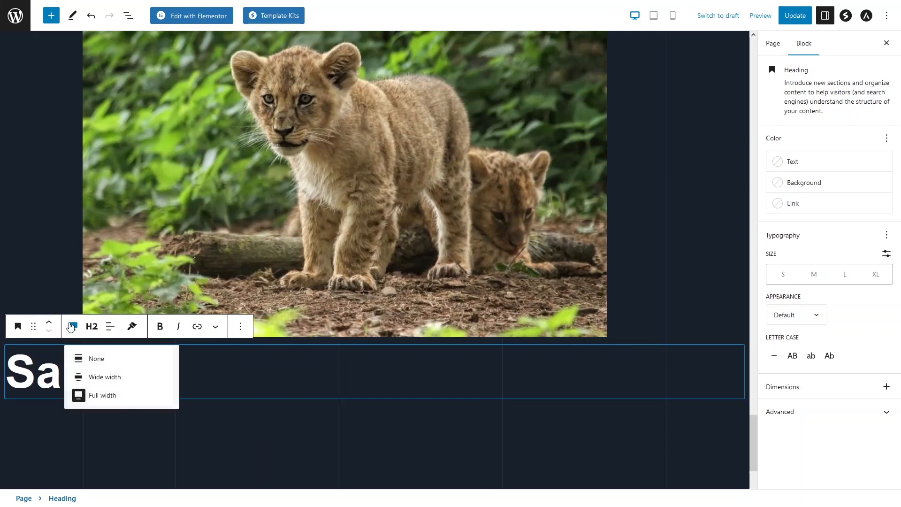
pyautogui.click(104, 360)
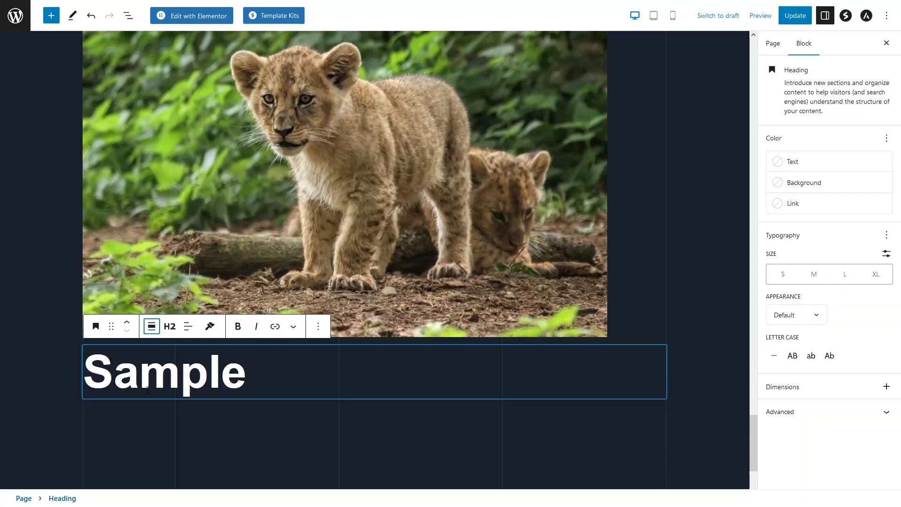
# Step: Change the heading level of the Sample heading to H6
pyautogui.click(177, 327)
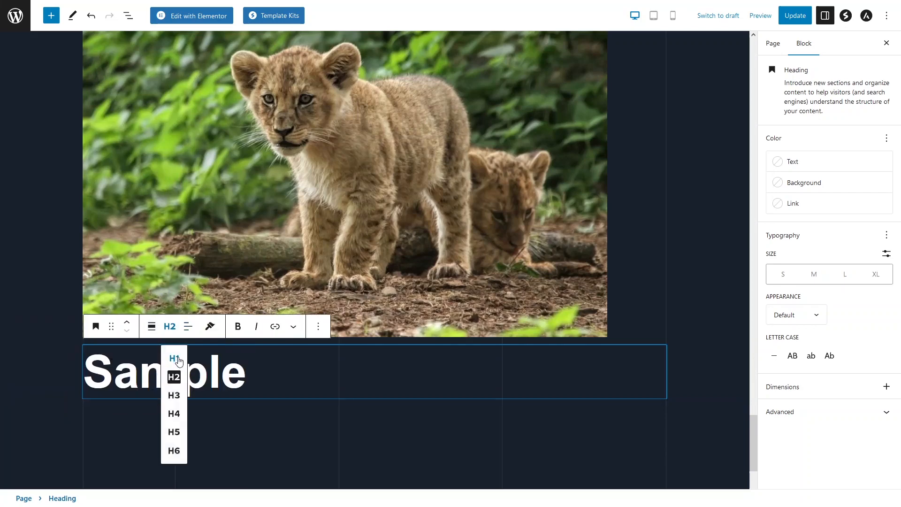
pyautogui.click(175, 451)
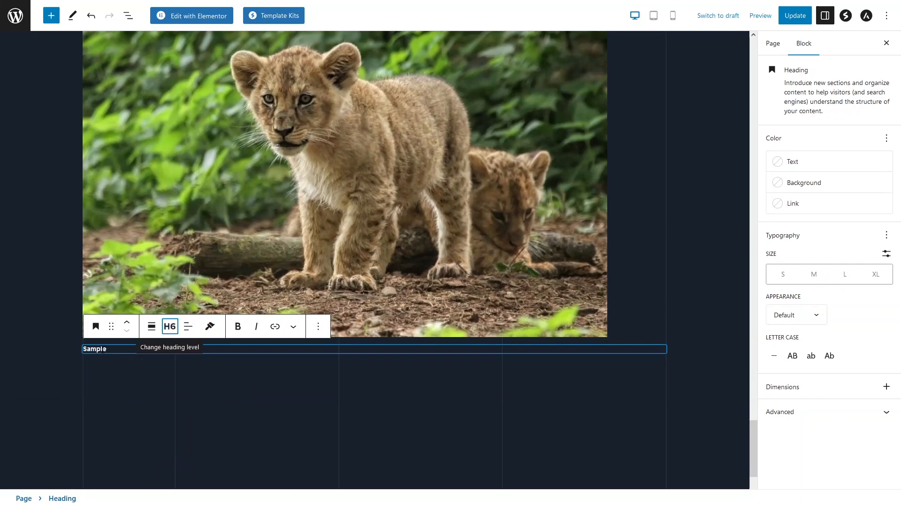
# Step: Set the Sample heading to level H3 and make its text italic
pyautogui.click(173, 335)
pyautogui.click(173, 395)
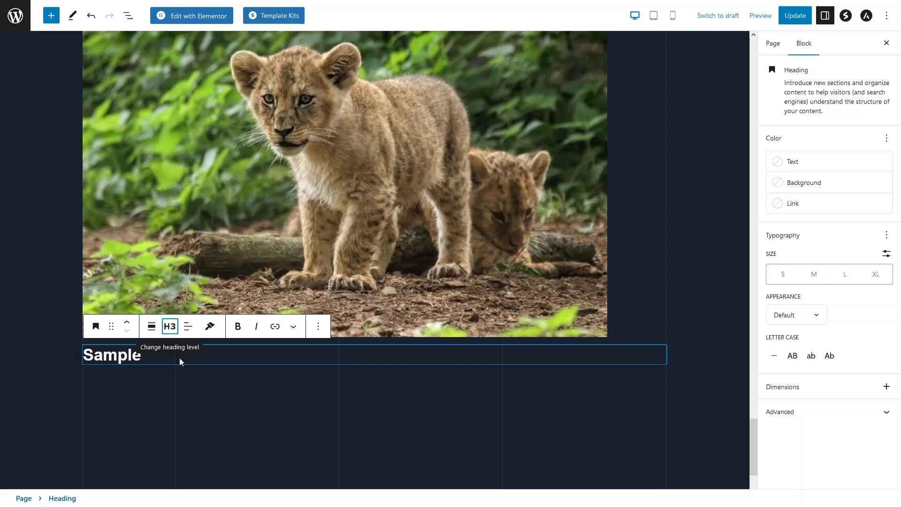
pyautogui.click(187, 334)
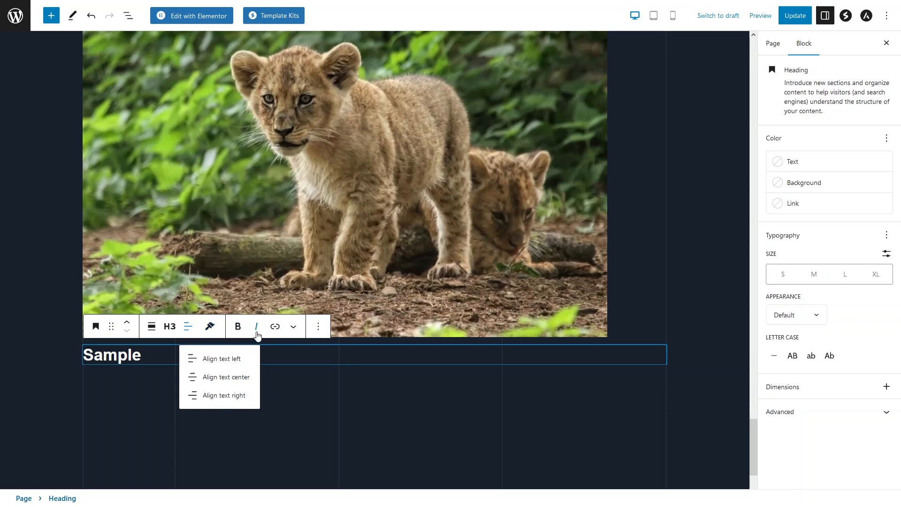
pyautogui.doubleClick(246, 366)
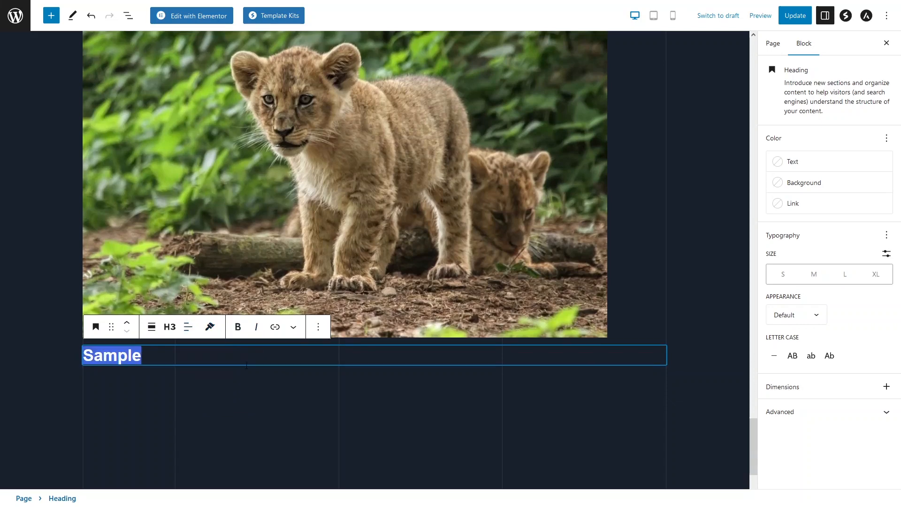
pyautogui.click(256, 329)
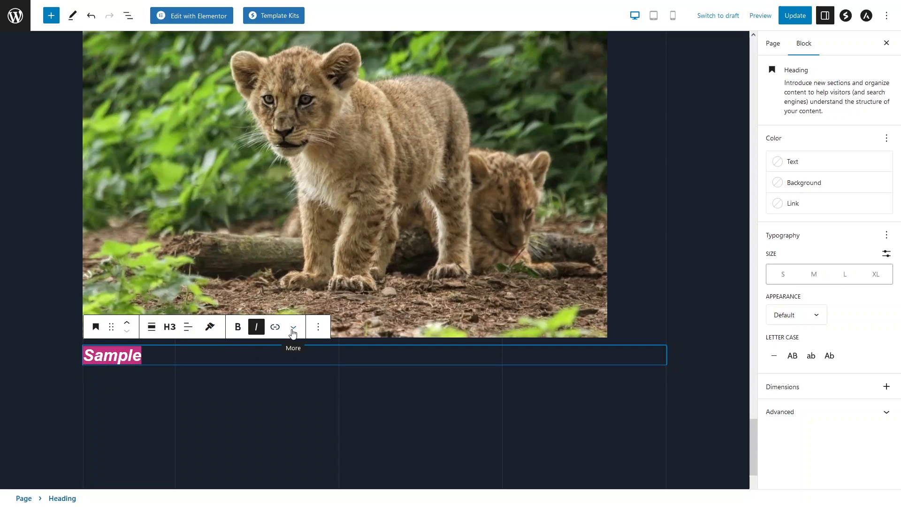
# Step: Remove the lion cub Image block above the Sample heading
pyautogui.scroll(3, 286, 297)
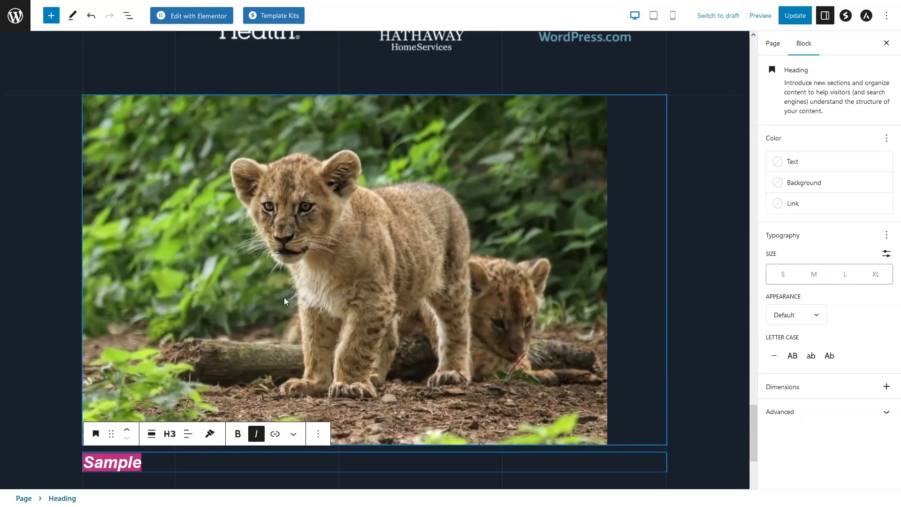
pyautogui.click(284, 298)
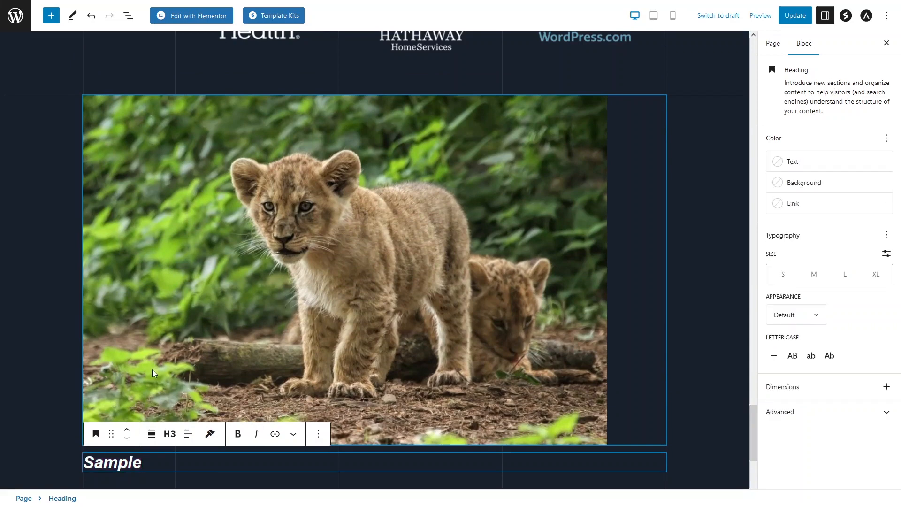
pyautogui.click(176, 299)
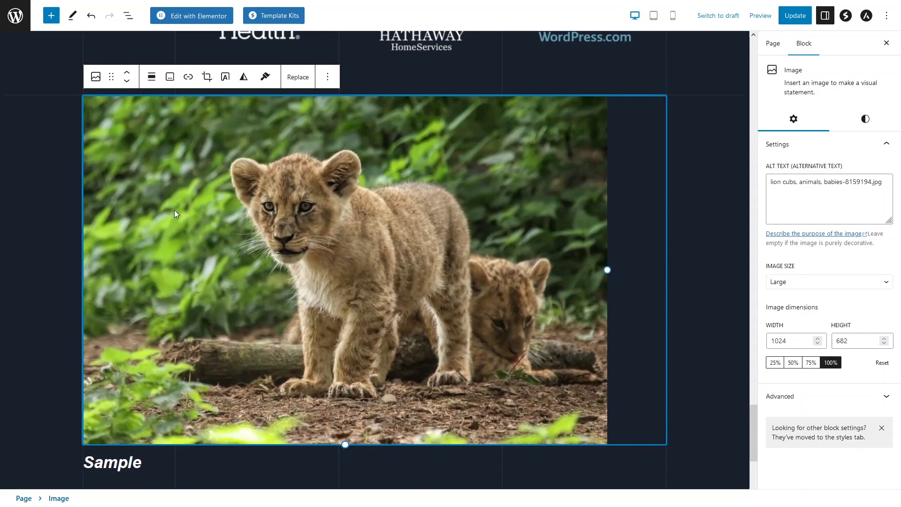
pyautogui.hotkey('ctrl', 'z')
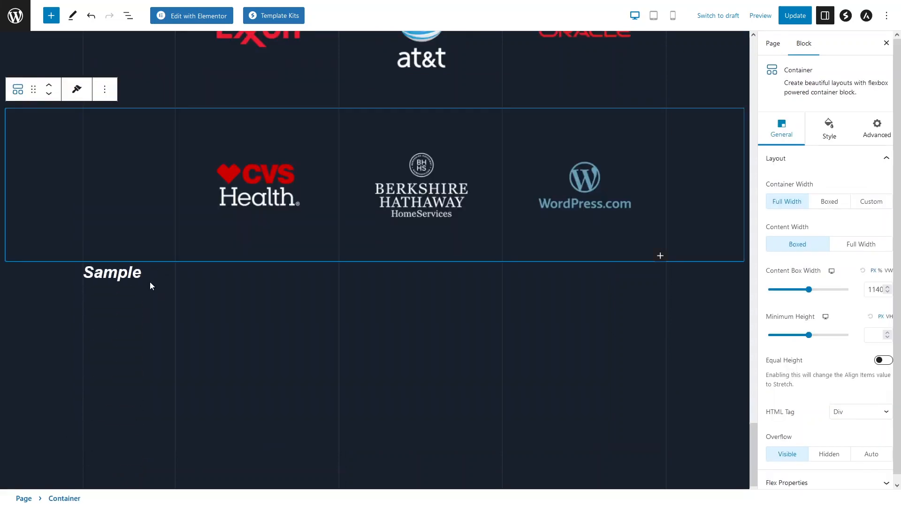
pyautogui.hotkey('ctrl', 'z')
# Step: Clear the Sample text and remove the Heading block from the page
pyautogui.moveTo(140, 291); pyautogui.dragTo(75, 284)
pyautogui.hotkey('ctrl', 'a')
pyautogui.press('BackSpace')
pyautogui.click(318, 259)
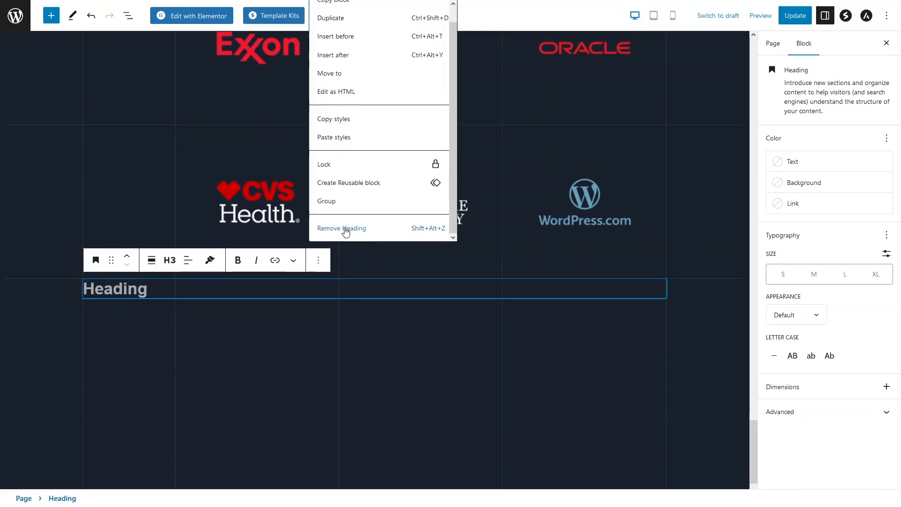
pyautogui.click(342, 229)
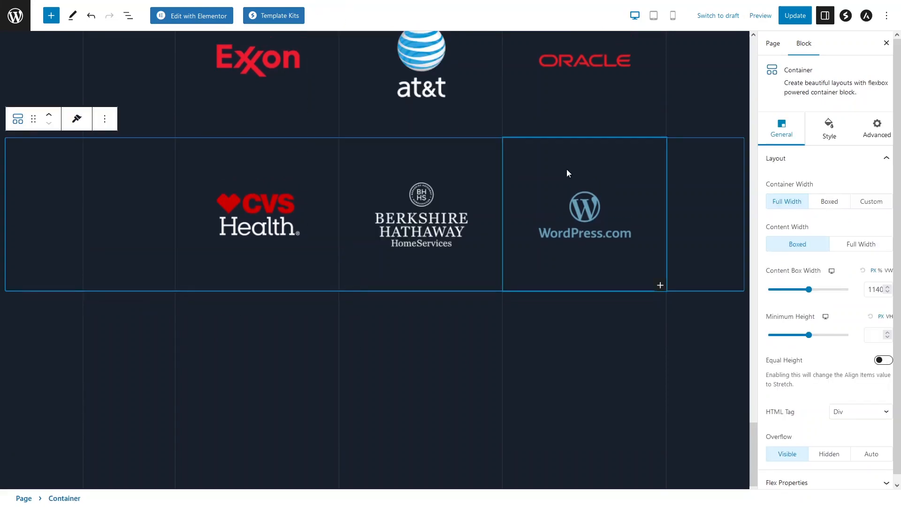
# Step: Update the Home page and preview it in a new tab
pyautogui.click(793, 18)
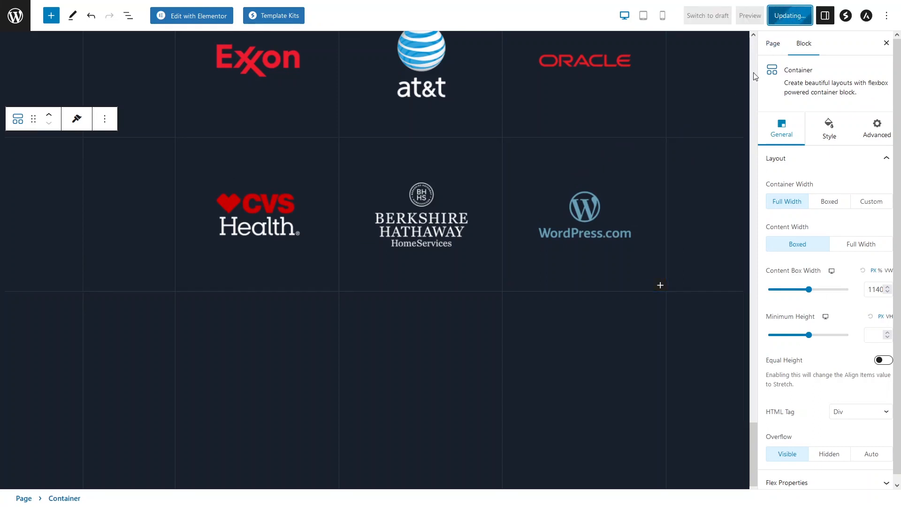
pyautogui.click(761, 18)
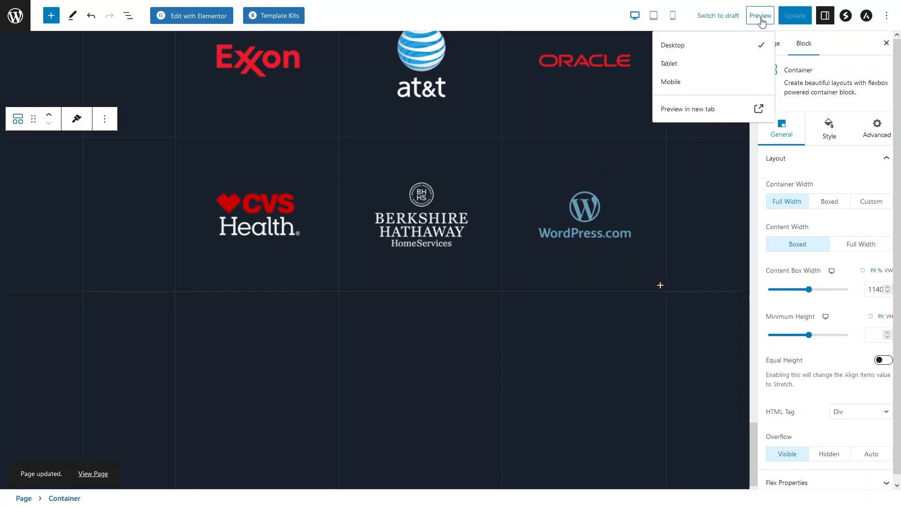
pyautogui.click(698, 114)
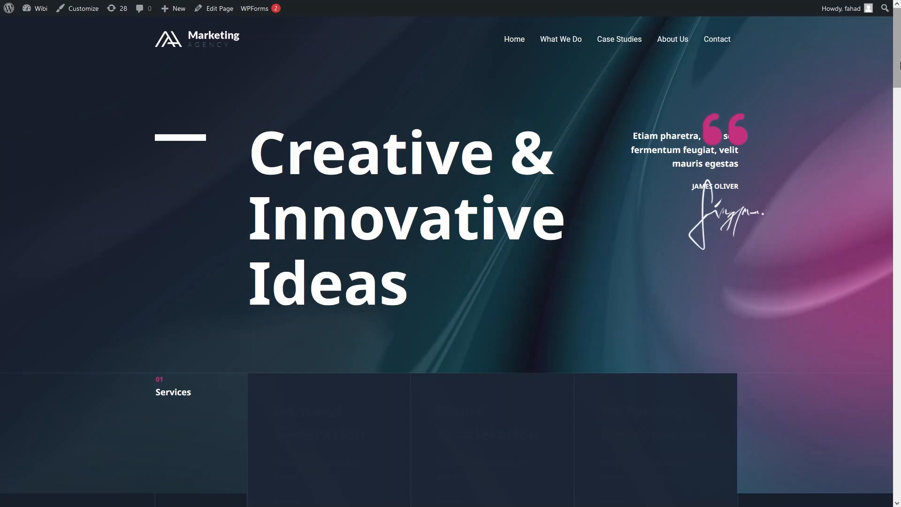
pyautogui.moveTo(897, 57)
pyautogui.mouseDown()
pyautogui.moveTo(898, 201)
pyautogui.moveTo(898, 54)
pyautogui.mouseUp()
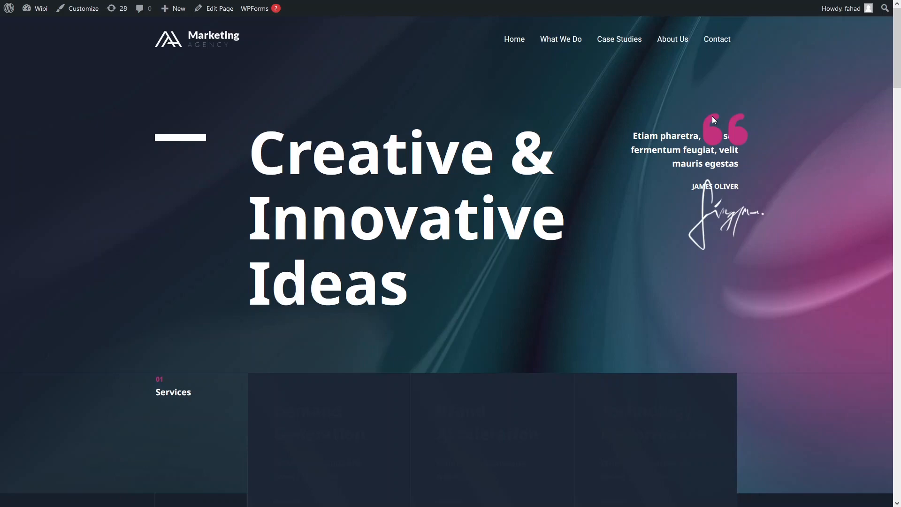
# Step: Return to the admin area and activate the installed Twenty Twenty-Three theme
pyautogui.moveTo(201, 1)
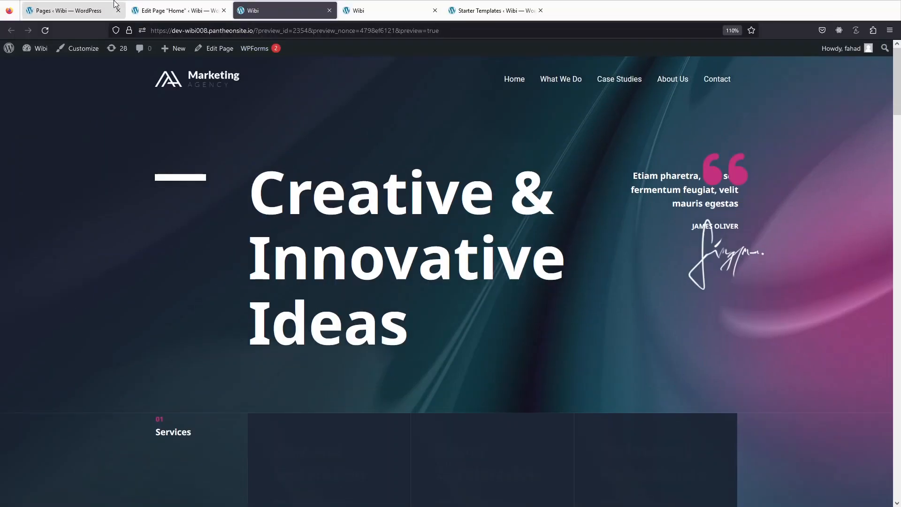
pyautogui.click(73, 3)
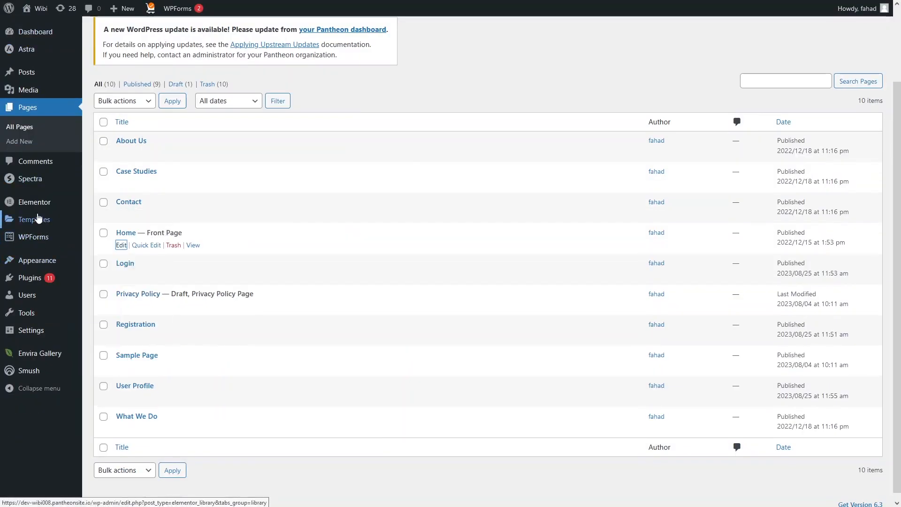
pyautogui.moveTo(38, 260)
pyautogui.click(94, 262)
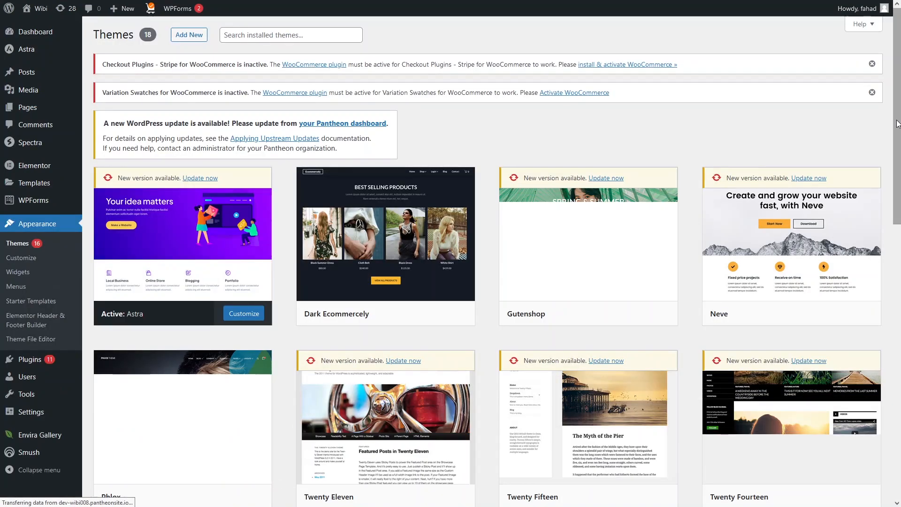
pyautogui.moveTo(897, 124); pyautogui.dragTo(891, 435)
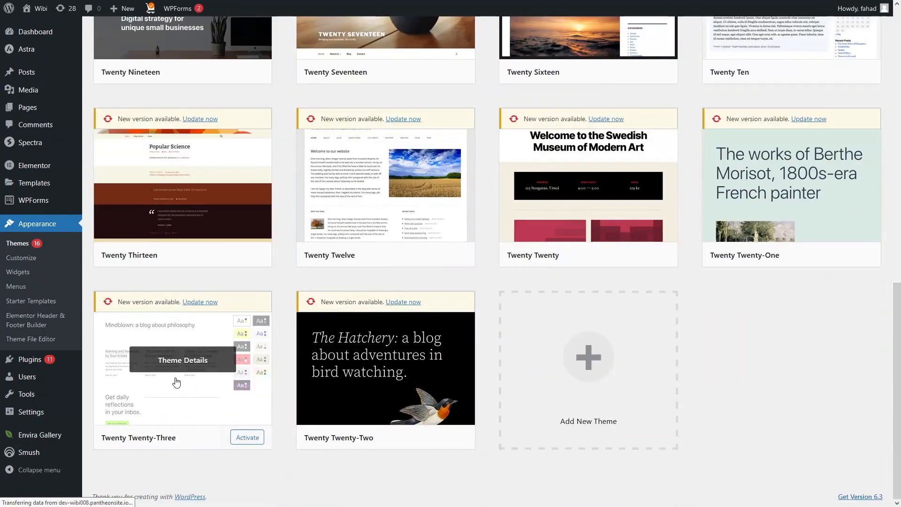
pyautogui.click(247, 437)
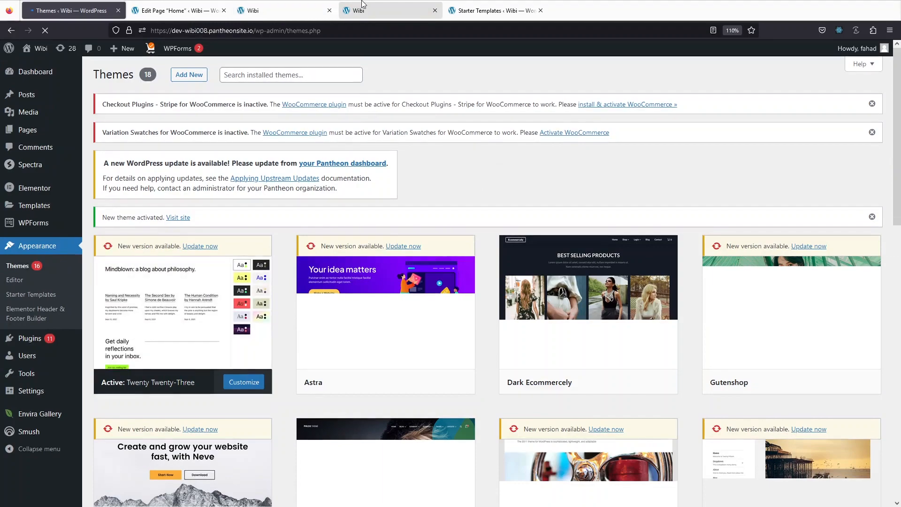
# Step: Reload the live site's Home page and examine its appearance under the newly activated theme
pyautogui.click(348, 9)
pyautogui.click(39, 31)
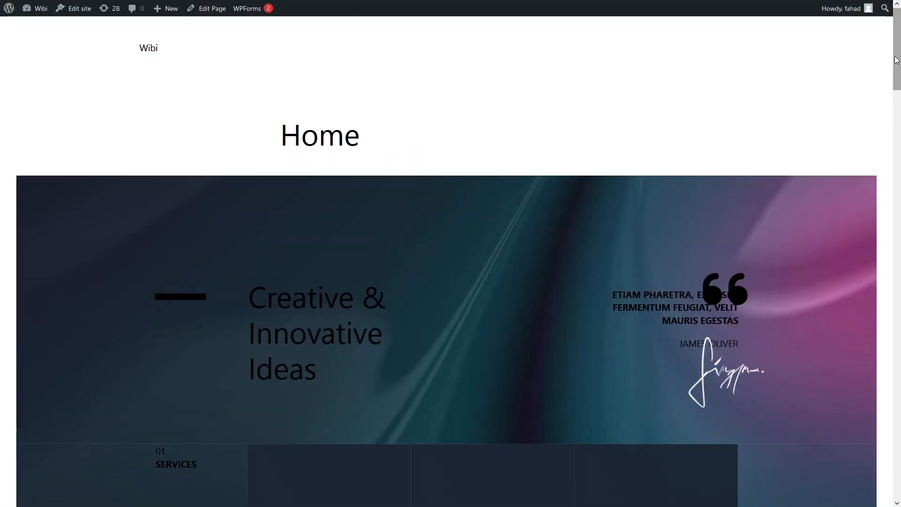
pyautogui.moveTo(897, 61)
pyautogui.mouseDown()
pyautogui.moveTo(898, 436)
pyautogui.moveTo(896, 155)
pyautogui.moveTo(885, 50)
pyautogui.mouseUp()
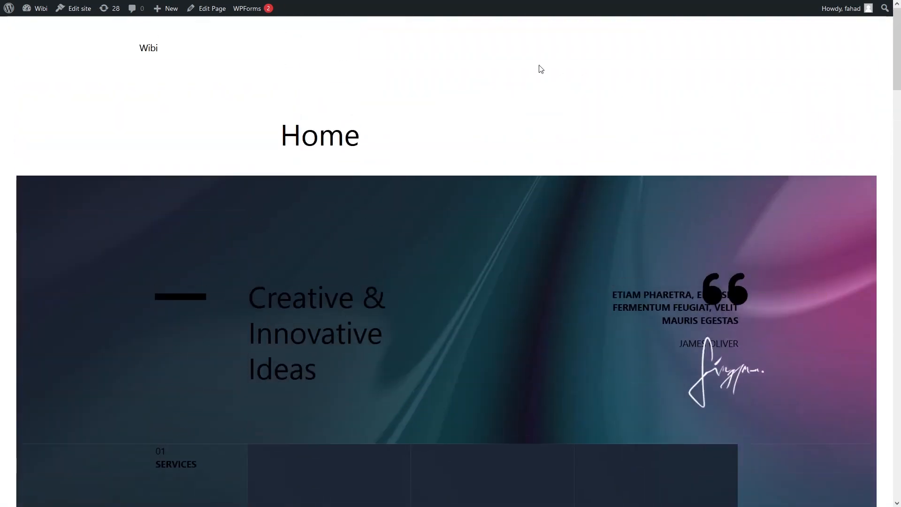
# Step: Open the Twenty Twenty-Three theme for customization and save its pending change
pyautogui.click(56, 5)
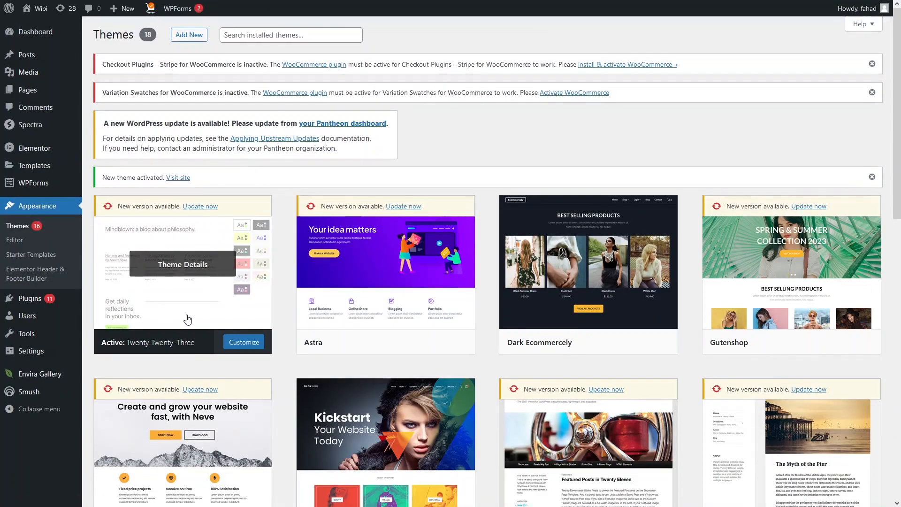
pyautogui.click(244, 350)
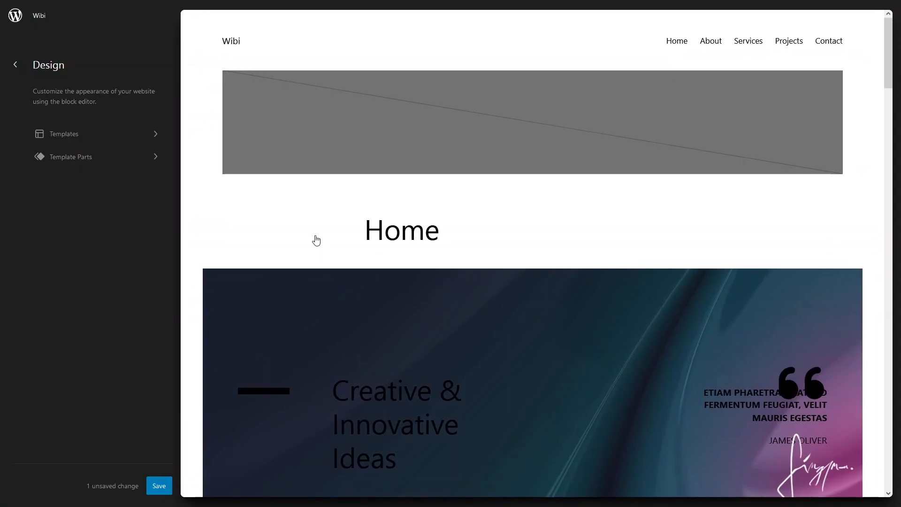
pyautogui.click(159, 486)
pyautogui.click(409, 196)
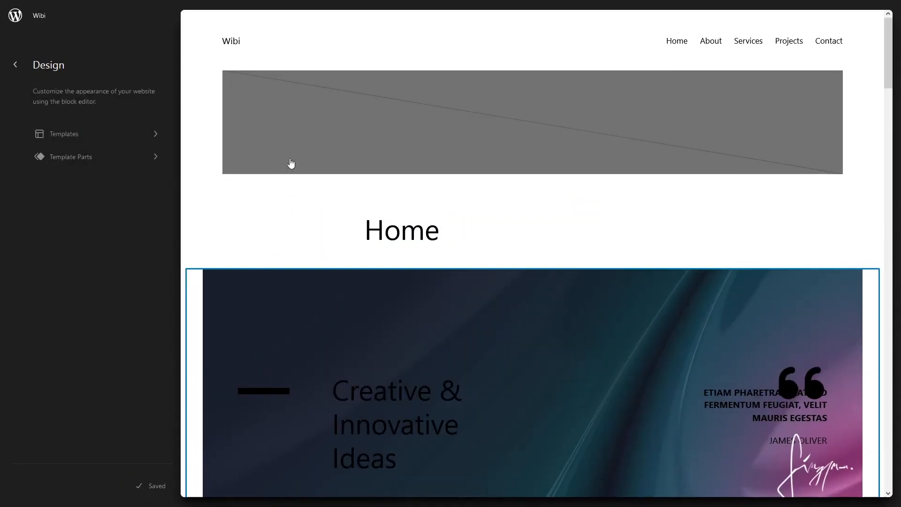
# Step: Open the page canvas for editing and open the Header template part from it
pyautogui.click(407, 236)
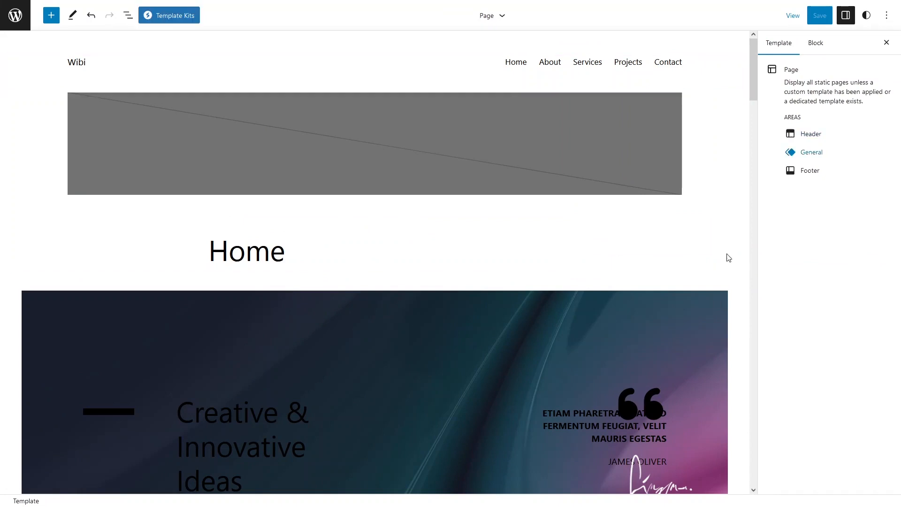
pyautogui.click(807, 136)
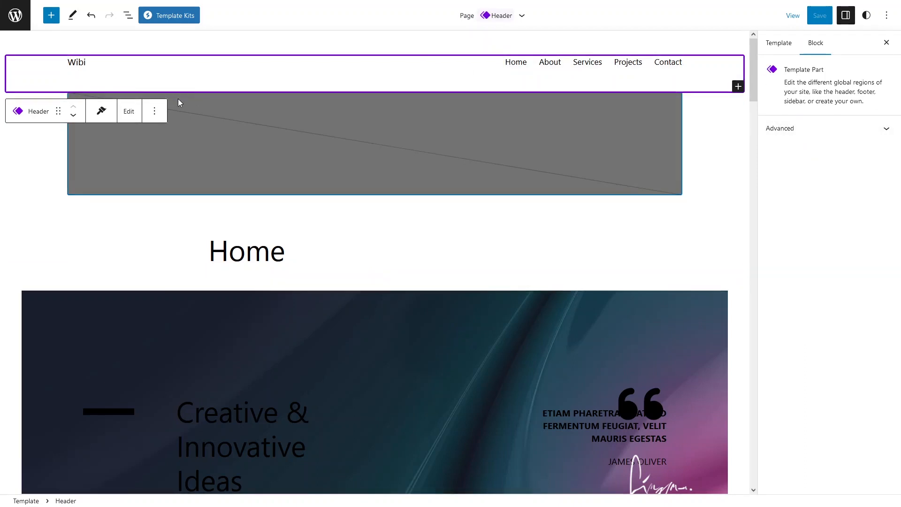
pyautogui.click(130, 115)
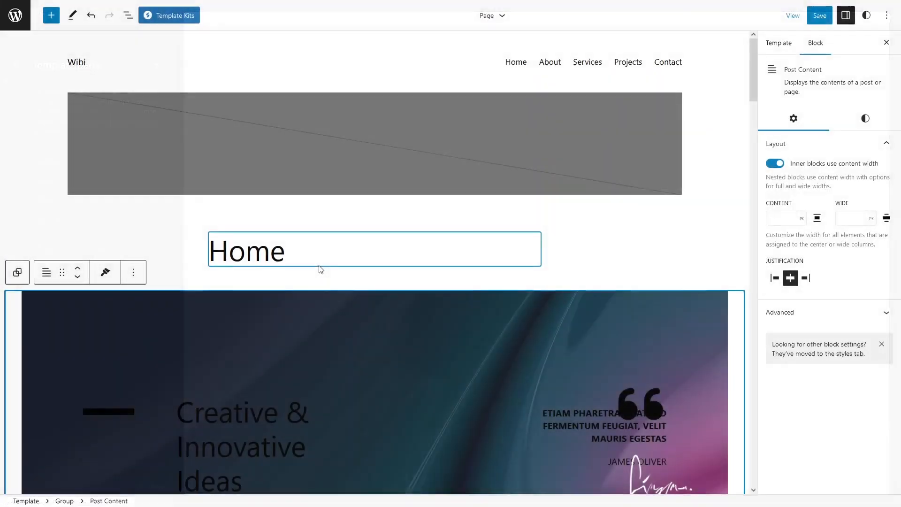
# Step: Select the "Innovative strategies" heading block under "How we do it" to view its settings
pyautogui.scroll(-6, 318, 267)
pyautogui.scroll(-8, 319, 265)
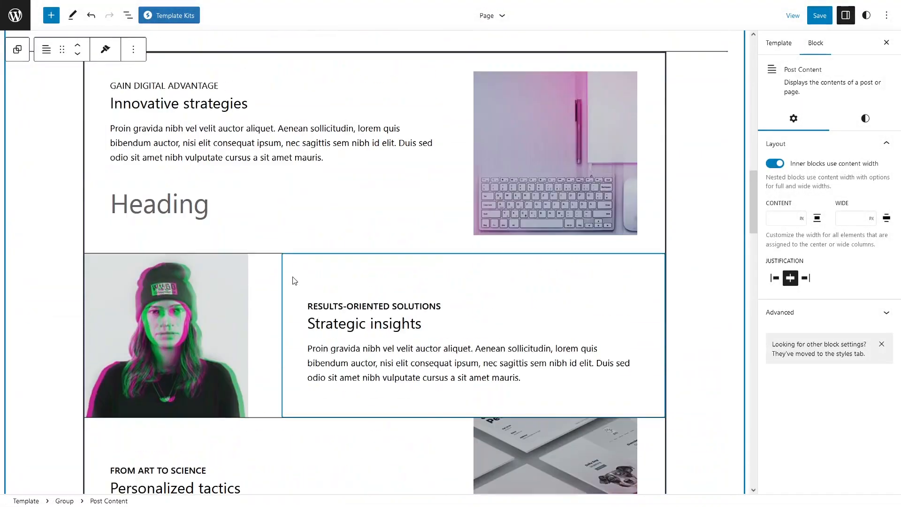
pyautogui.scroll(2, 292, 282)
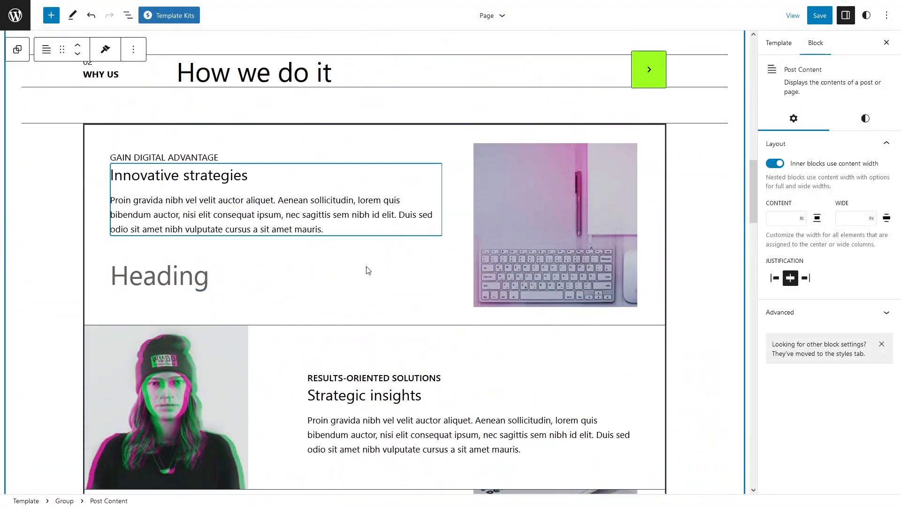
pyautogui.click(361, 228)
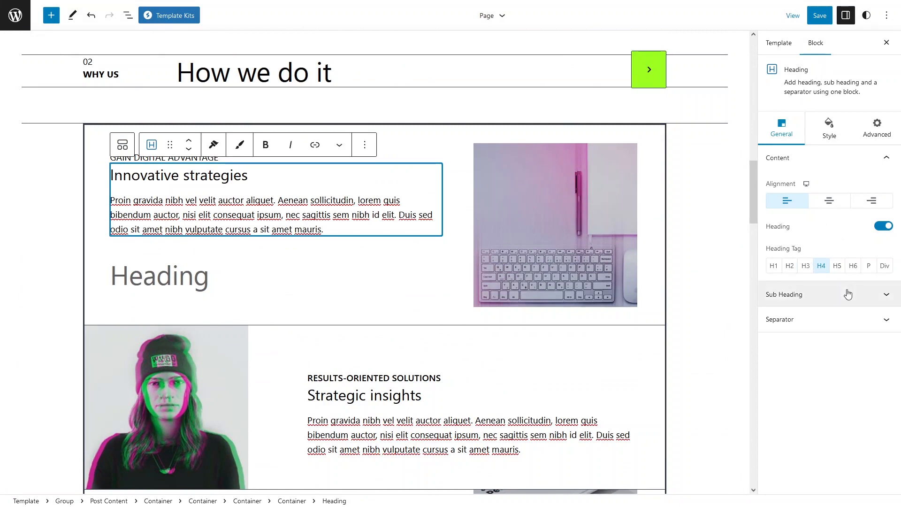
# Step: Set the site-wide text font to IBM Plex Mono in the global typography styles and check it on the page
pyautogui.click(866, 16)
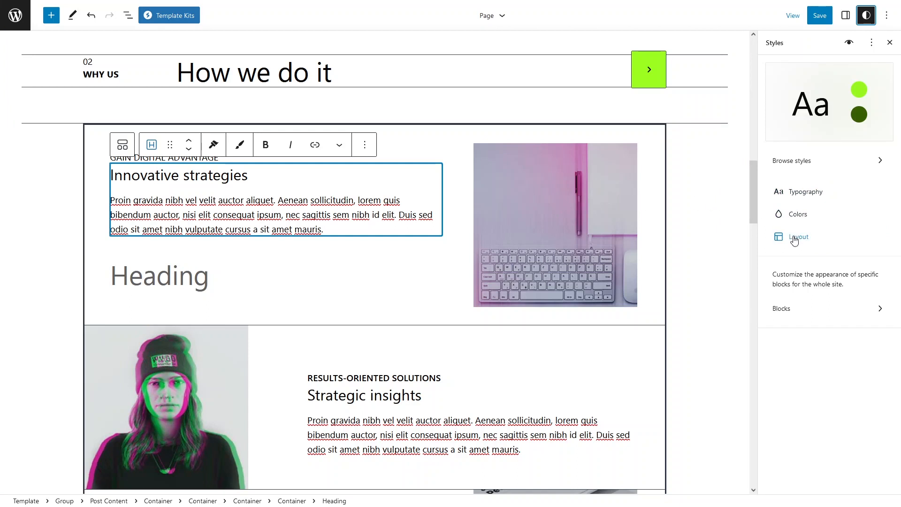
pyautogui.click(805, 192)
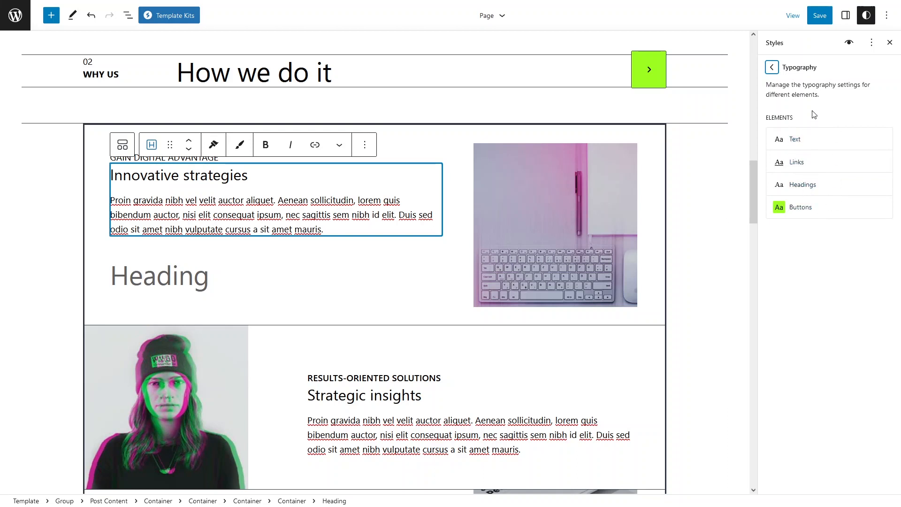
pyautogui.click(799, 146)
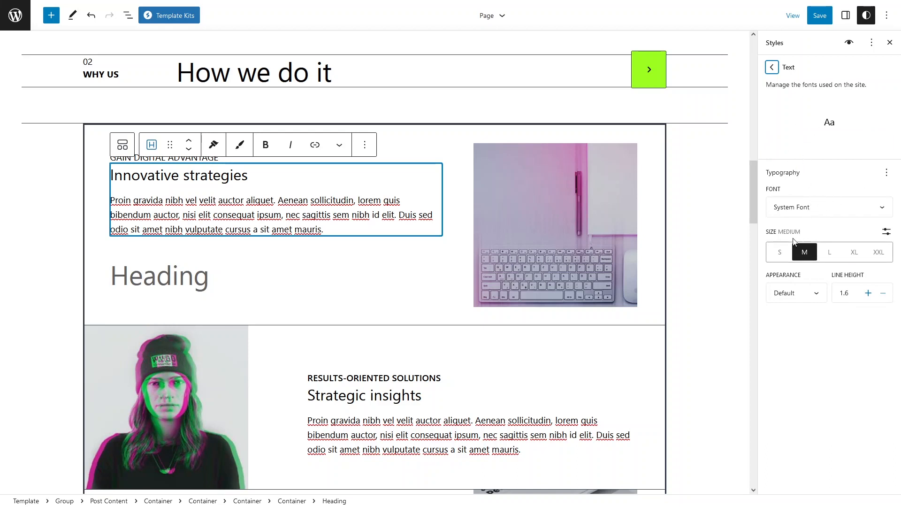
pyautogui.click(838, 207)
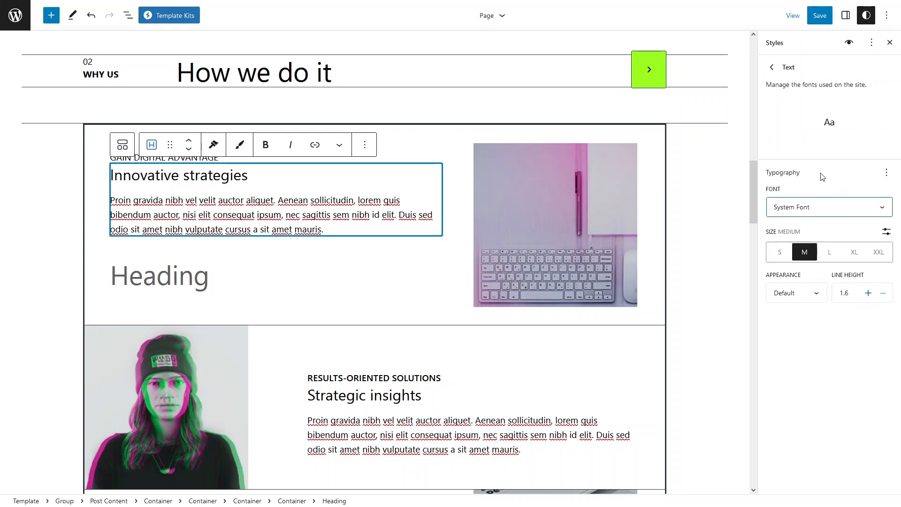
pyautogui.click(849, 211)
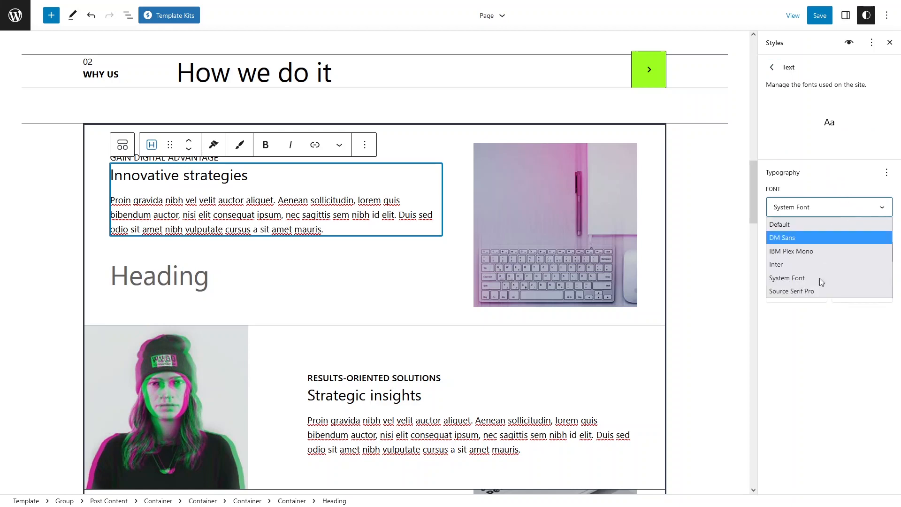
pyautogui.click(780, 252)
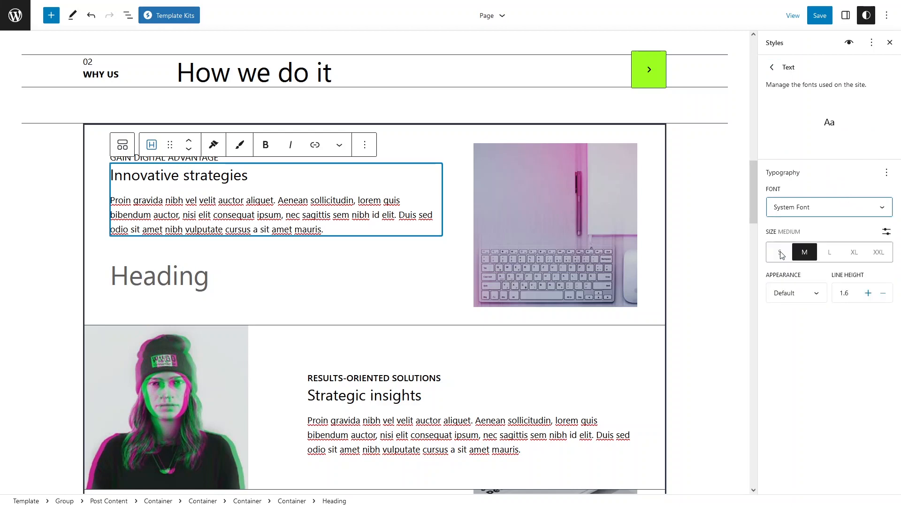
pyautogui.scroll(-3, 405, 252)
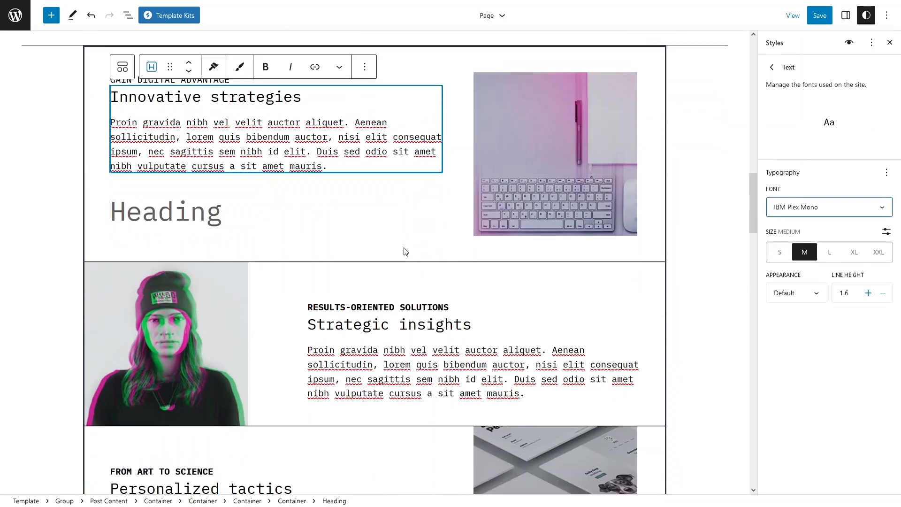
pyautogui.scroll(2, 509, 243)
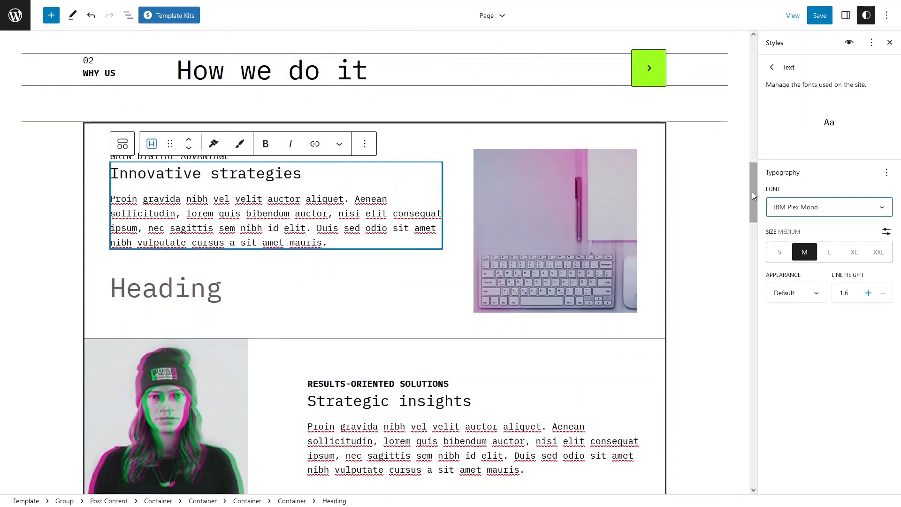
pyautogui.moveTo(752, 191)
pyautogui.mouseDown()
pyautogui.moveTo(737, 324)
pyautogui.moveTo(740, 175)
pyautogui.moveTo(740, 205)
pyautogui.mouseUp()
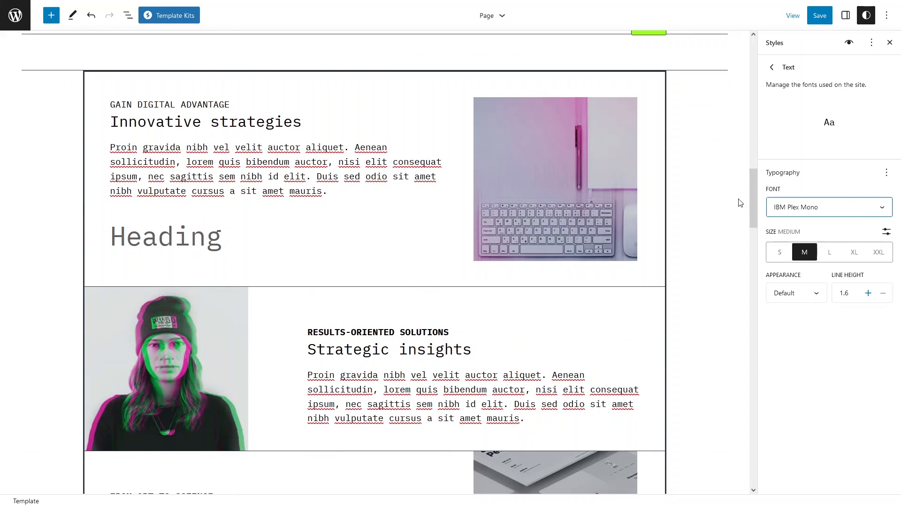
pyautogui.click(772, 67)
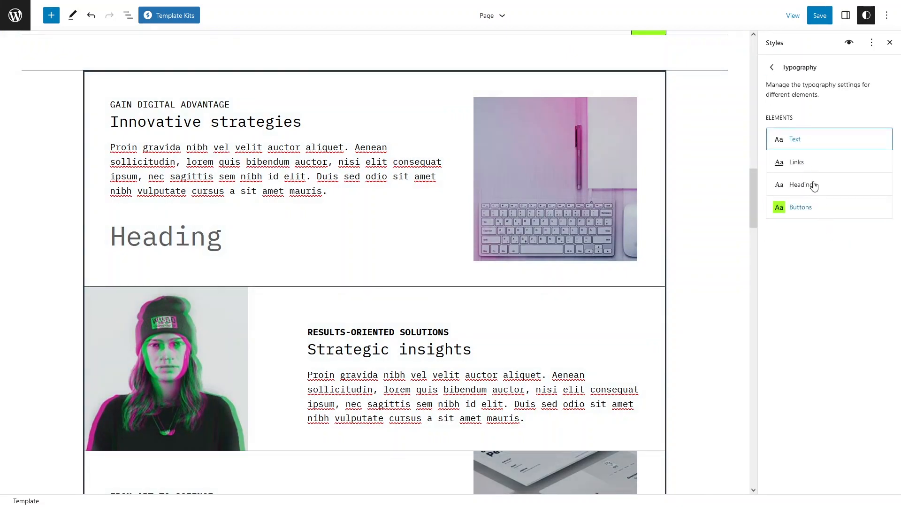
pyautogui.click(772, 68)
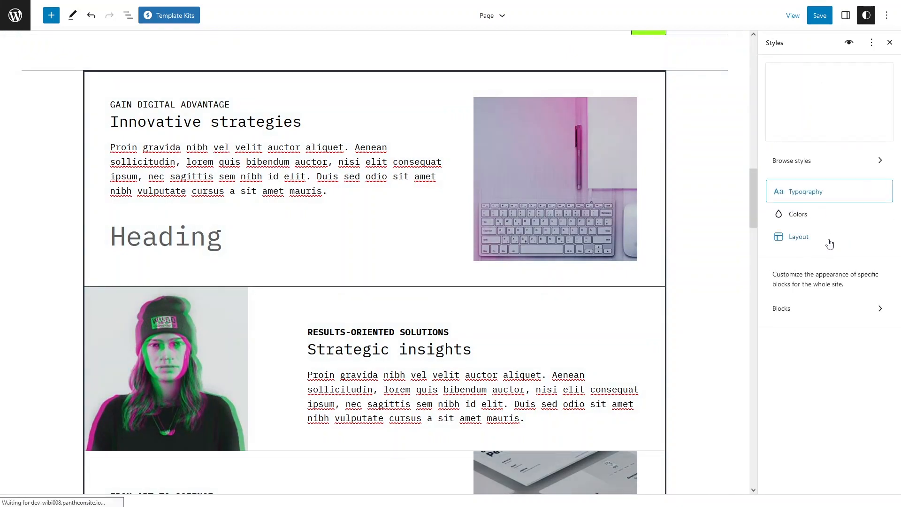
# Step: Try the Primary and Secondary theme colors as the site-wide background, and set it back to the white Base color
pyautogui.click(807, 220)
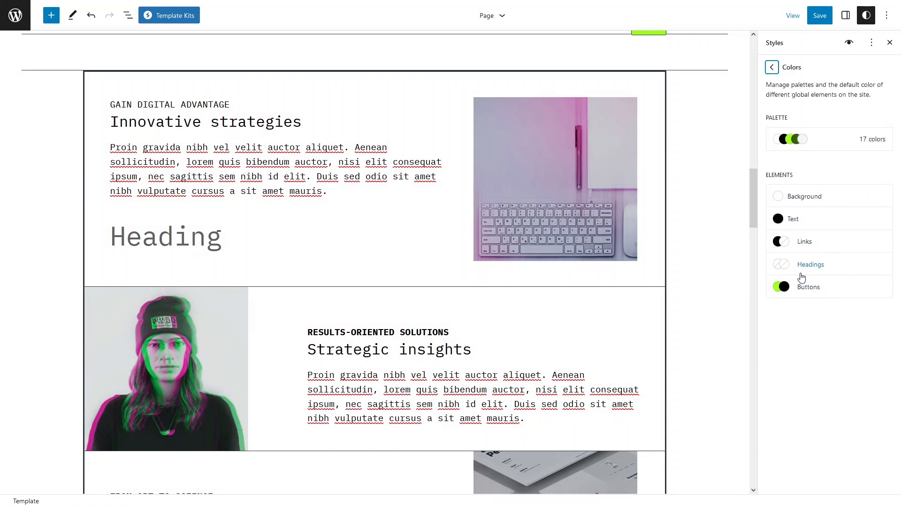
pyautogui.click(802, 203)
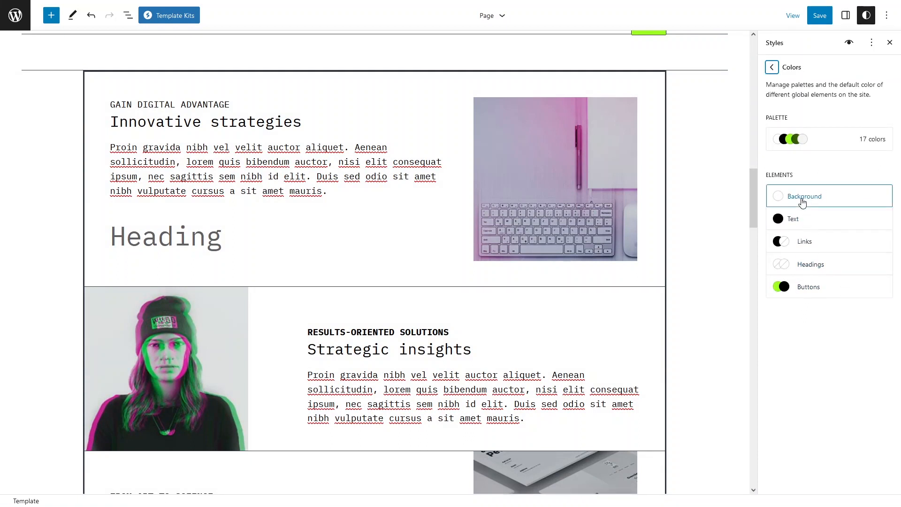
pyautogui.click(815, 203)
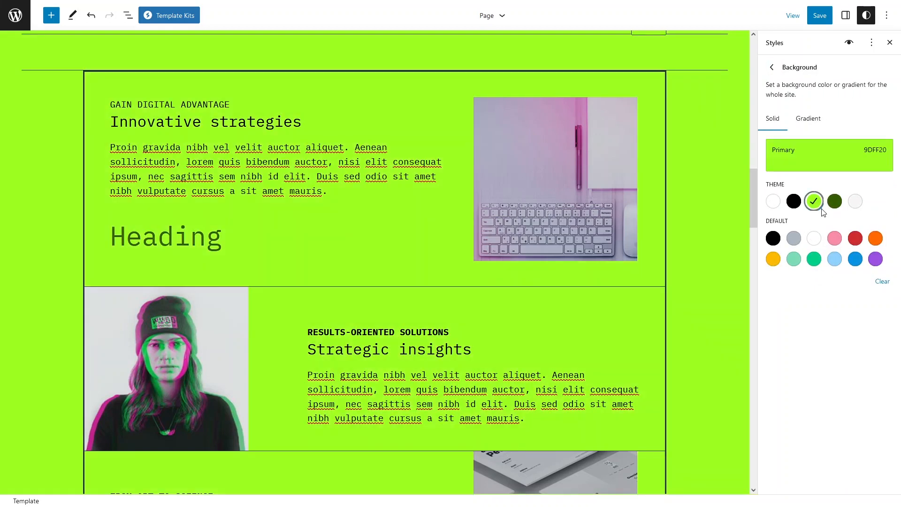
pyautogui.click(835, 203)
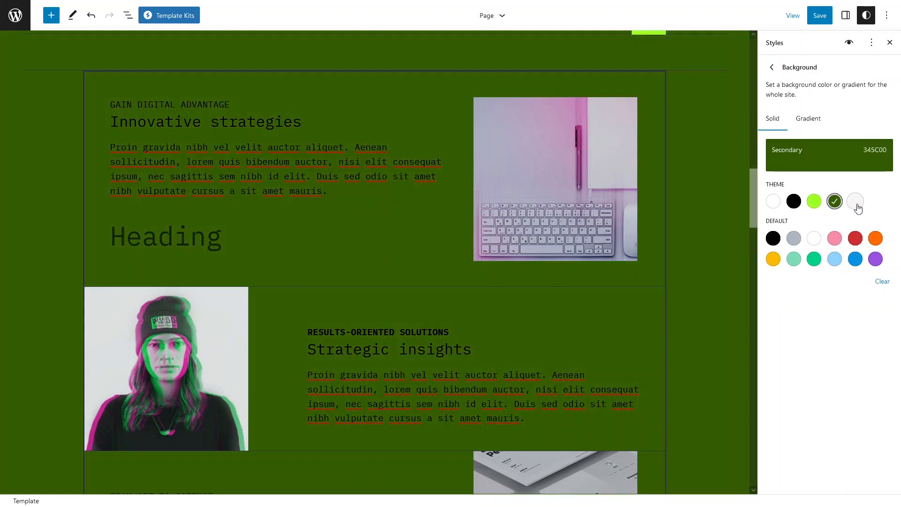
pyautogui.click(856, 204)
pyautogui.click(774, 202)
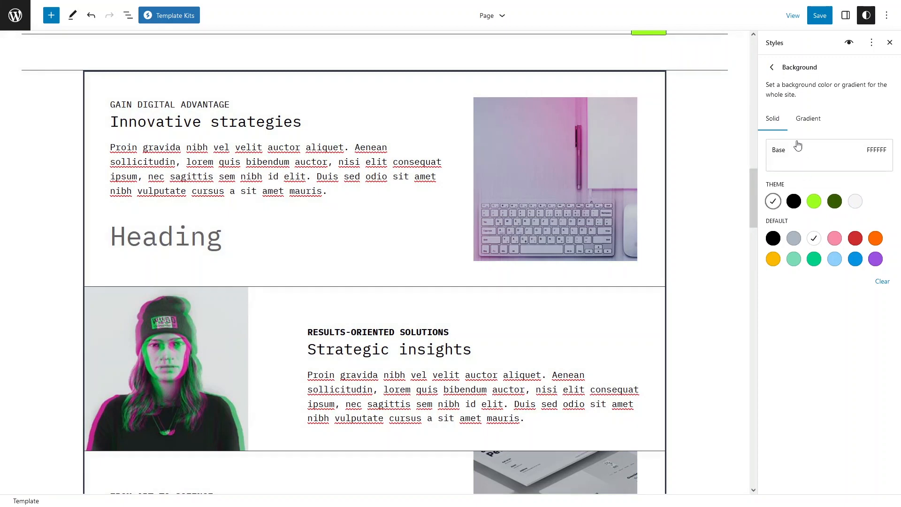
pyautogui.click(771, 67)
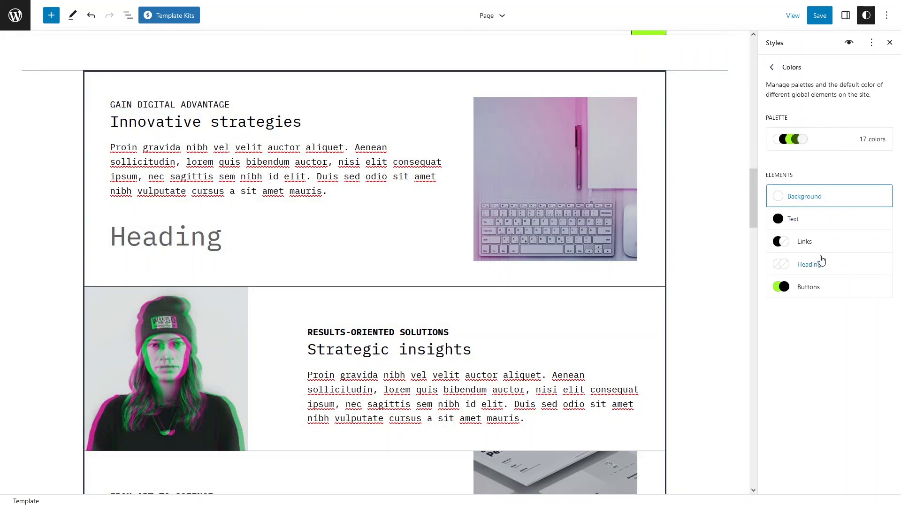
pyautogui.click(772, 67)
# Step: Examine the global layout settings for content width, padding and block spacing, and return to the styles overview
pyautogui.click(799, 242)
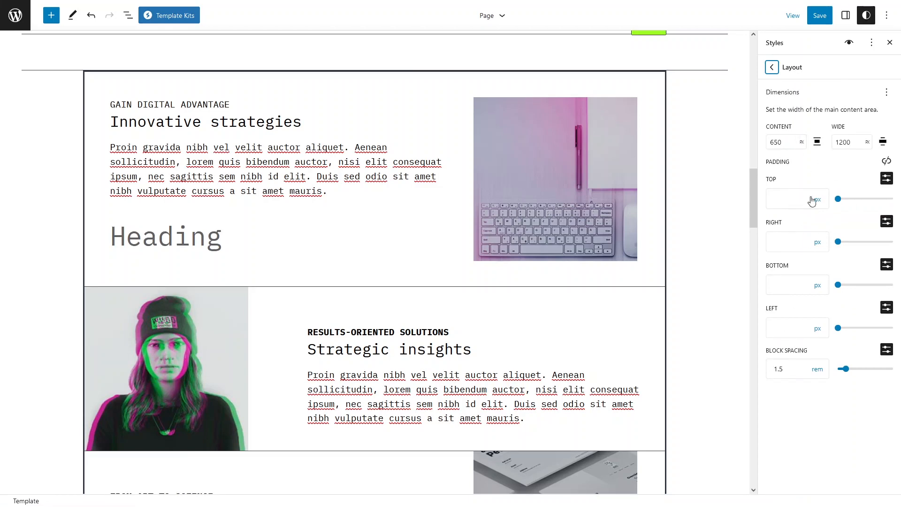
pyautogui.click(840, 164)
pyautogui.scroll(-1, 832, 178)
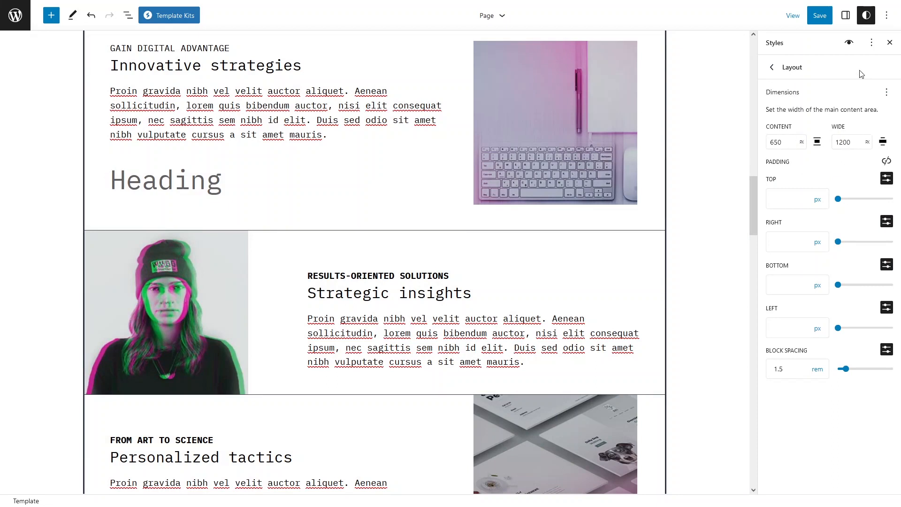
pyautogui.click(772, 68)
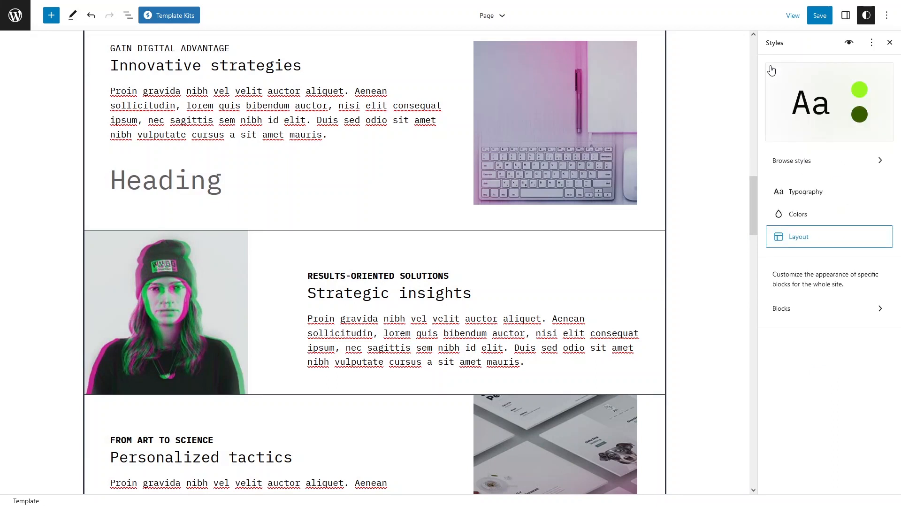